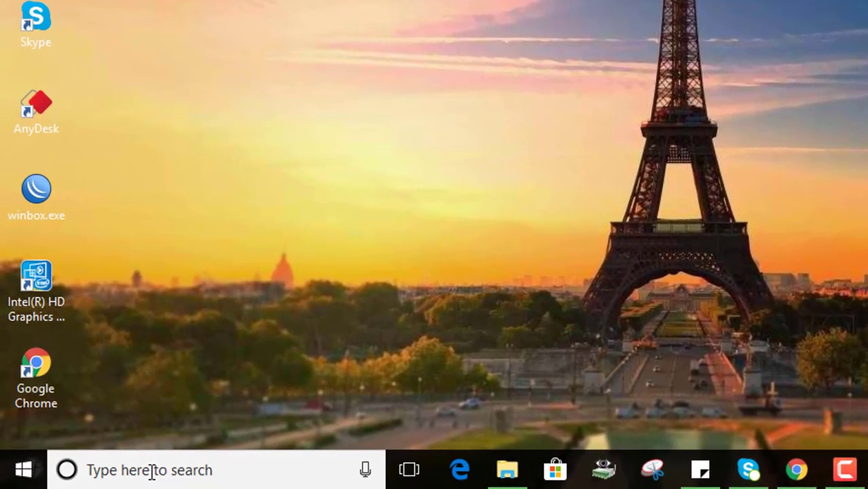
Step: Search Windows for "run" and open the Run dialog
left_click(98, 476)
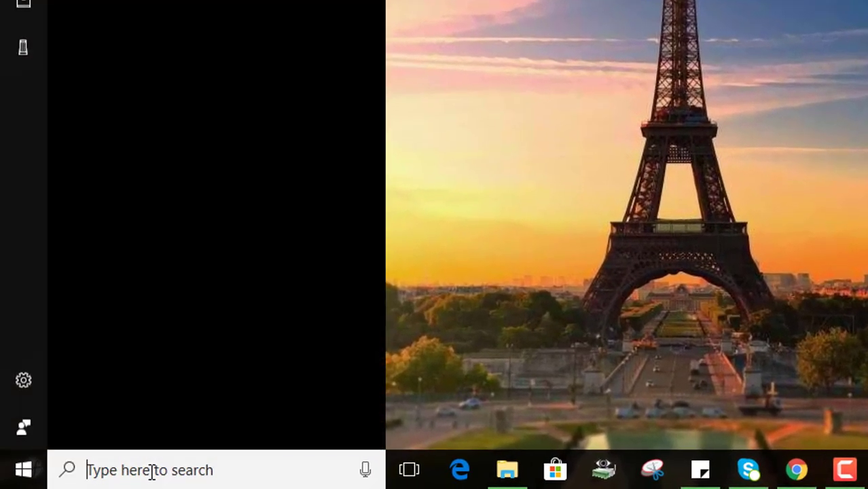
type("r")
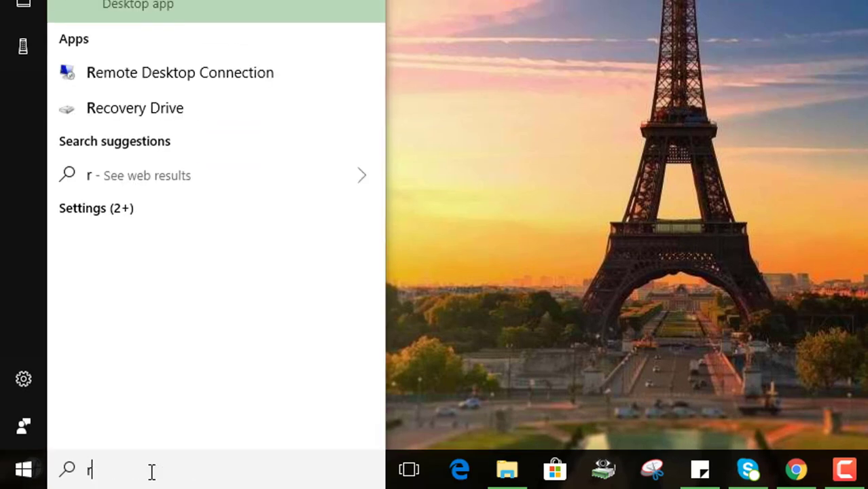
type("un")
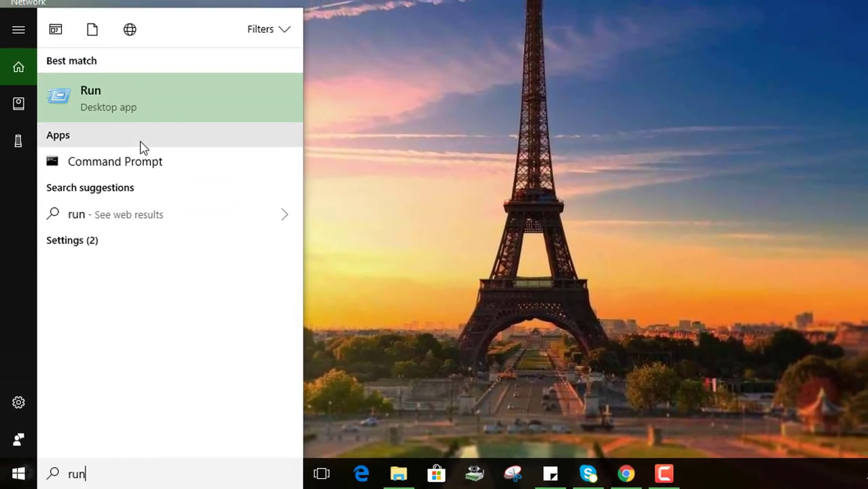
left_click(116, 97)
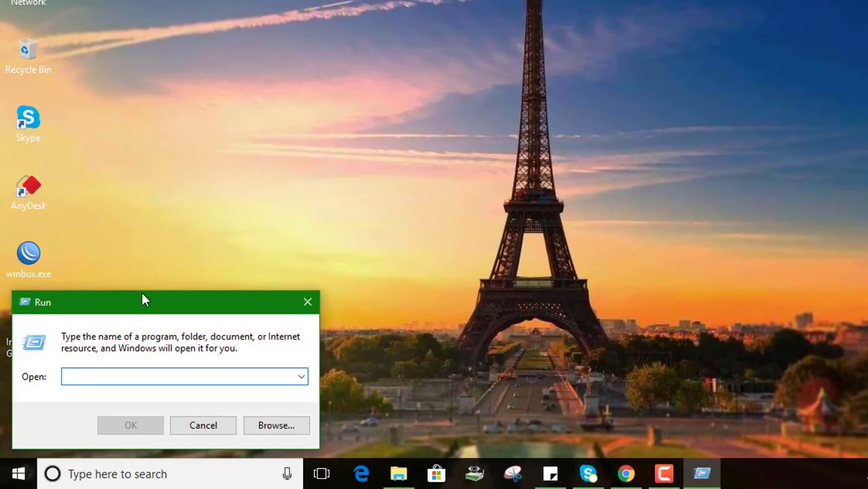
Step: Launch the Services console by running services.msc
type("ser")
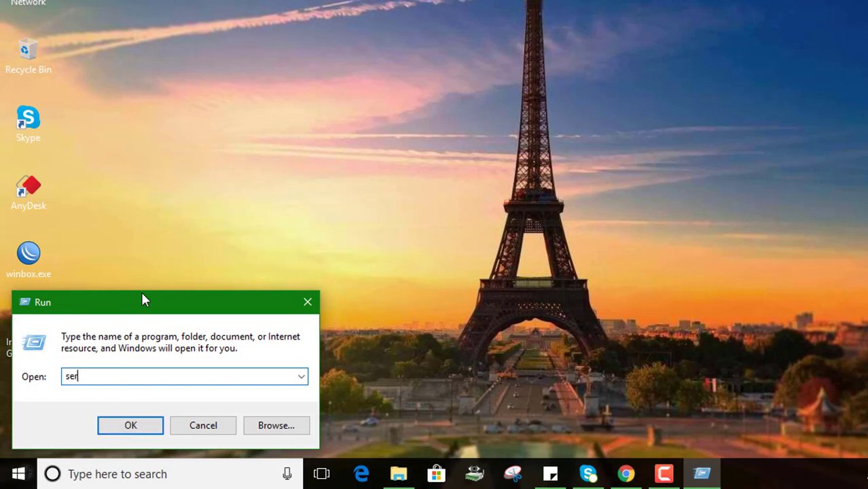
type("vices.")
type("mas")
key("BackSpace")
key("BackSpace")
type("sc")
left_click(143, 424)
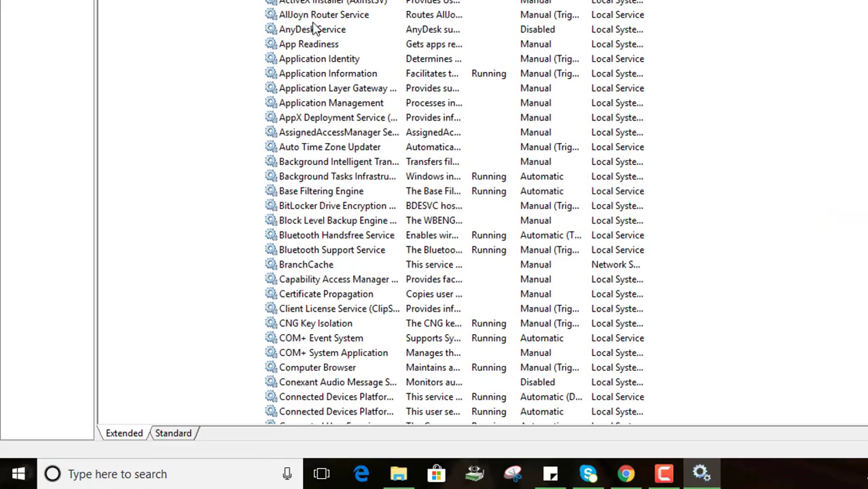
Step: Open the properties of Bluetooth Support Service and stop the service
left_click(311, 249)
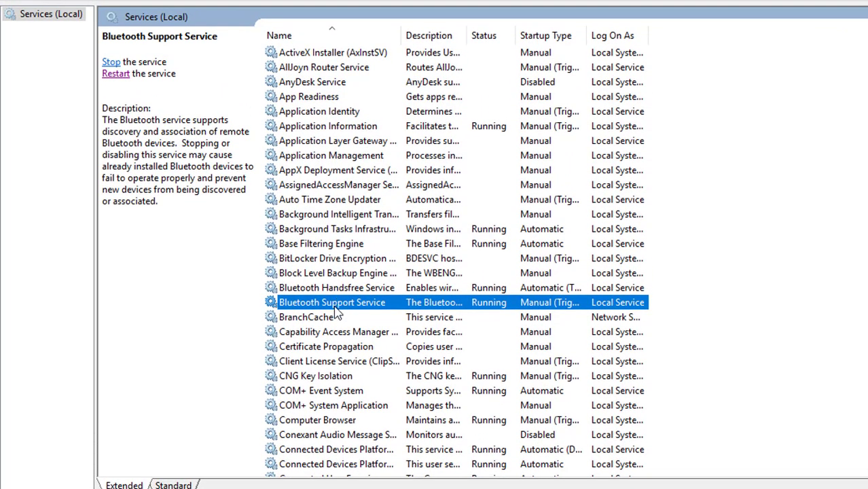
right_click(336, 311)
left_click(390, 457)
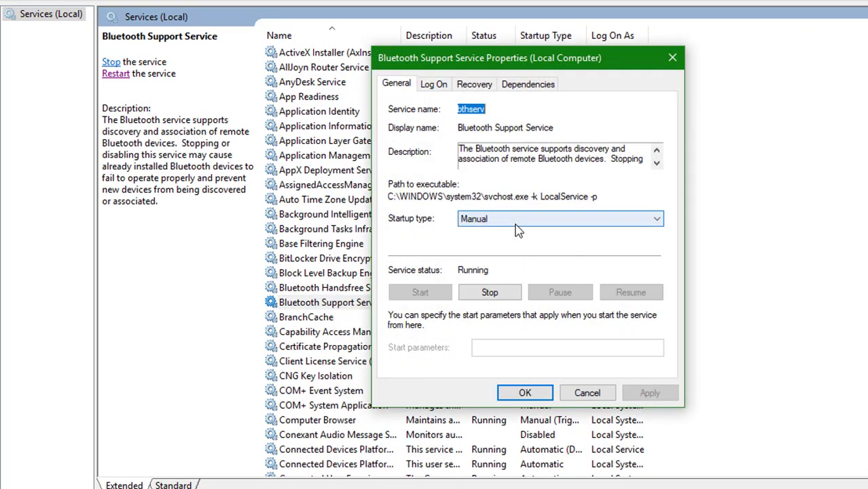
left_click(504, 292)
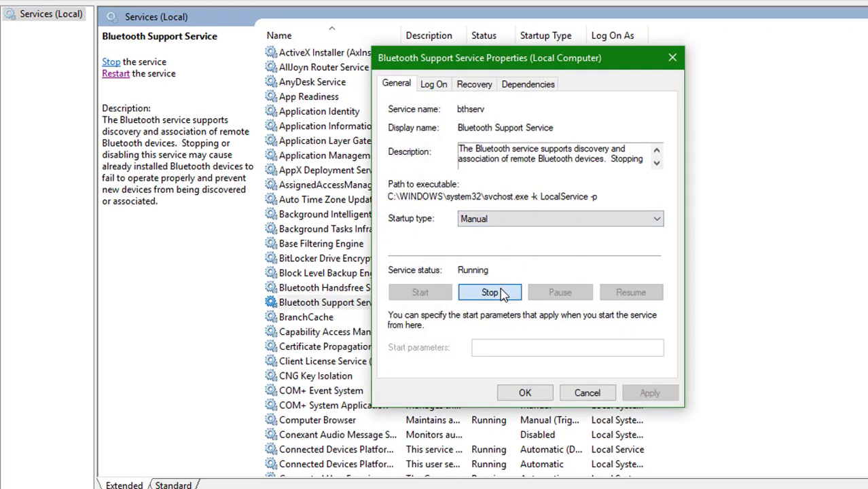
left_click(574, 329)
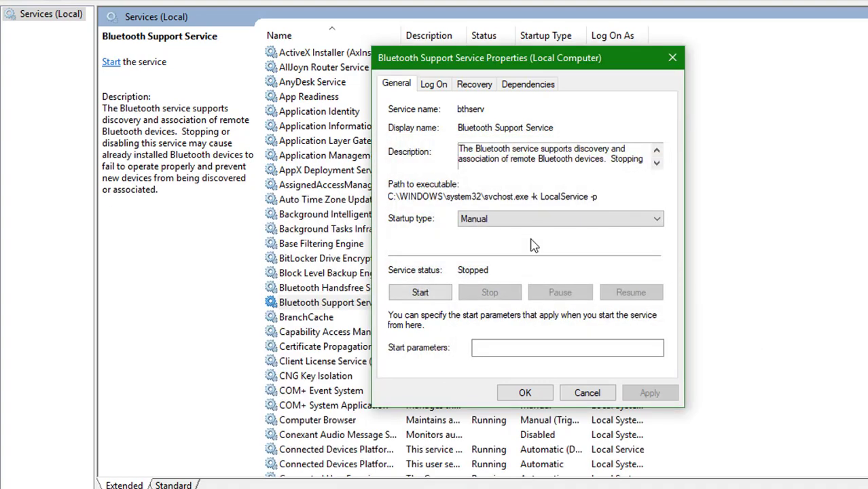
Step: Set the startup type of Bluetooth Support Service to Automatic and apply the change
left_click(519, 219)
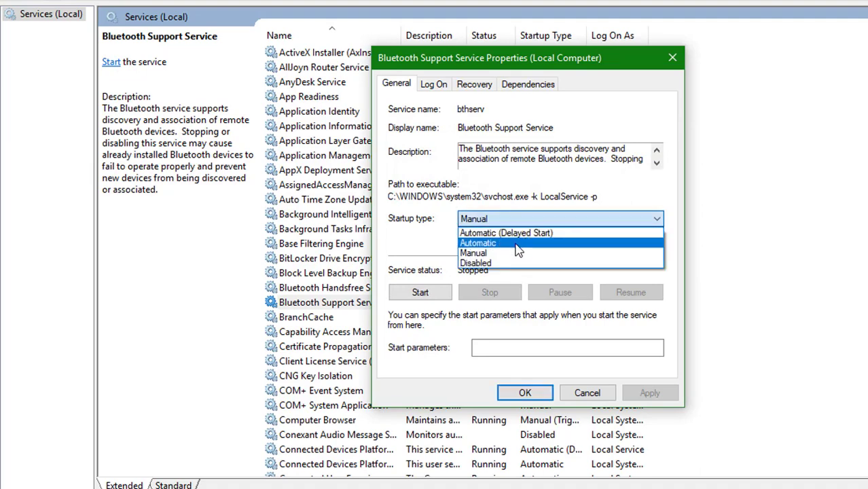
left_click(517, 243)
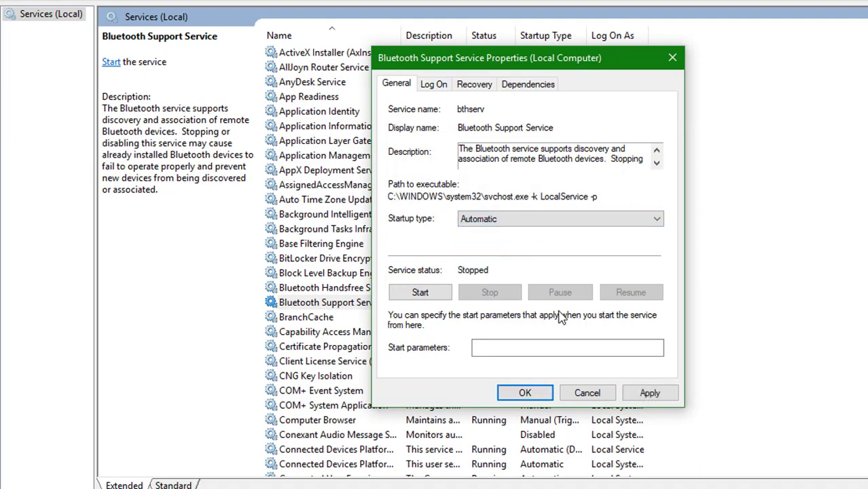
left_click(648, 394)
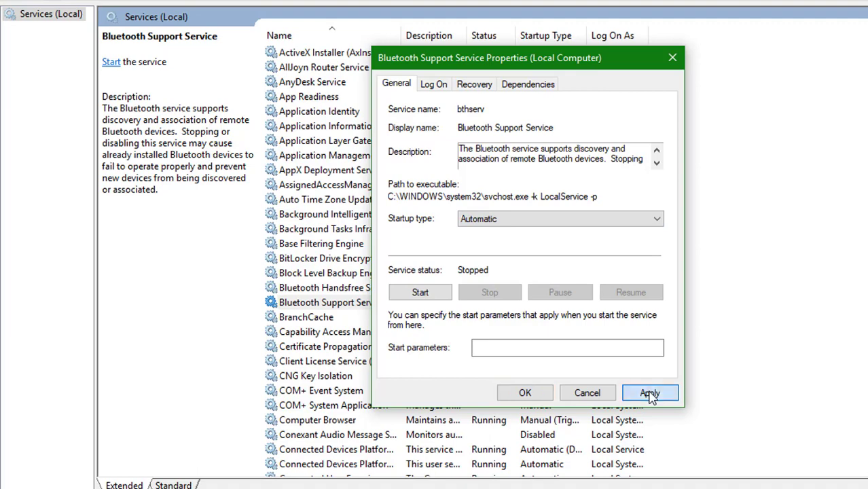
Step: Set Bluetooth Support Service to log on with "This account" as Local Service and apply it
left_click(435, 85)
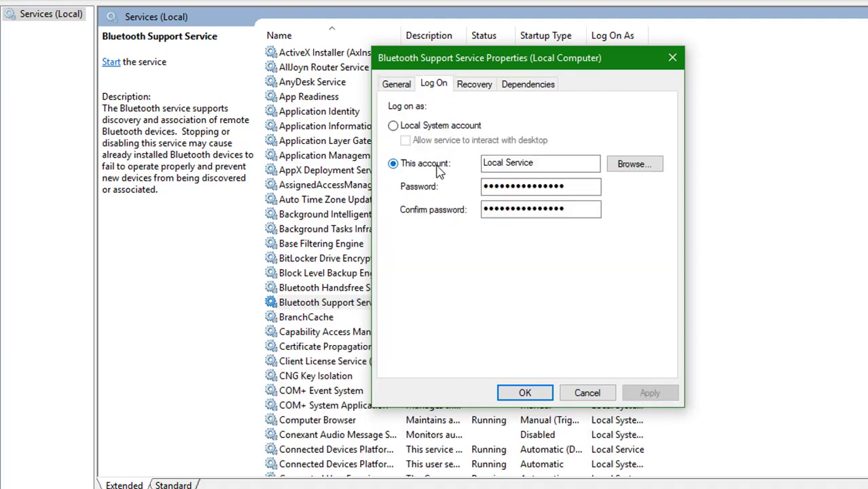
left_click(401, 89)
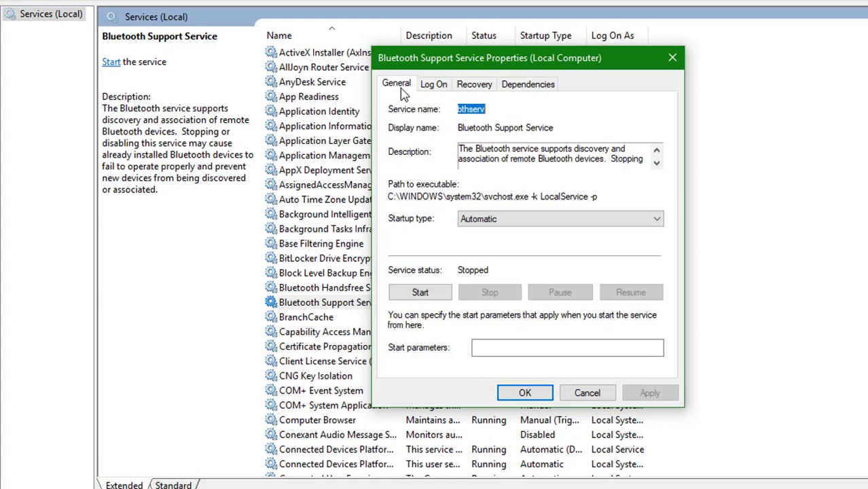
left_click(438, 88)
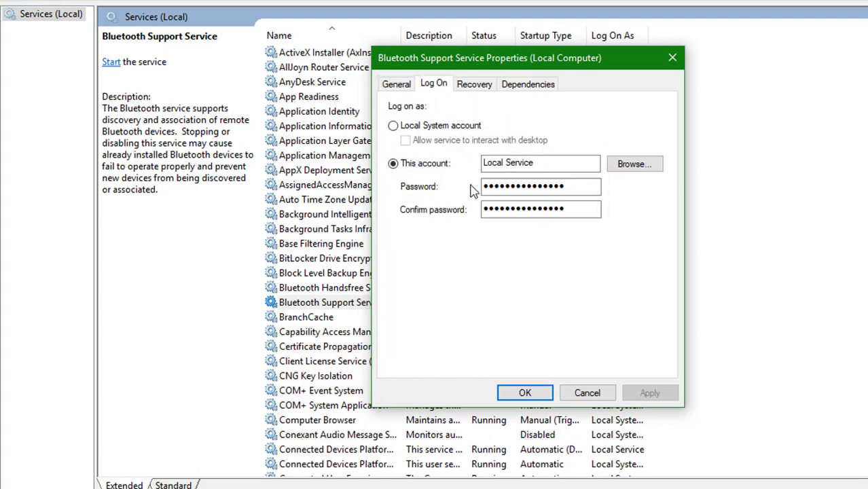
left_click(408, 129)
left_click(408, 165)
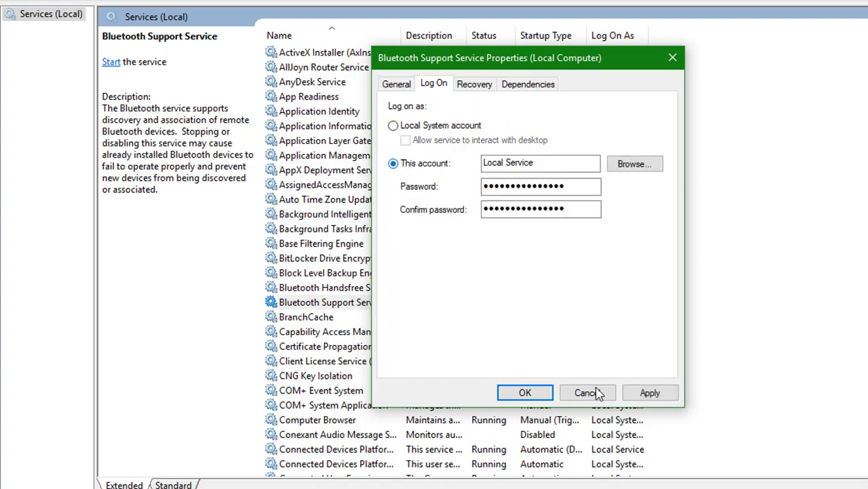
left_click(634, 394)
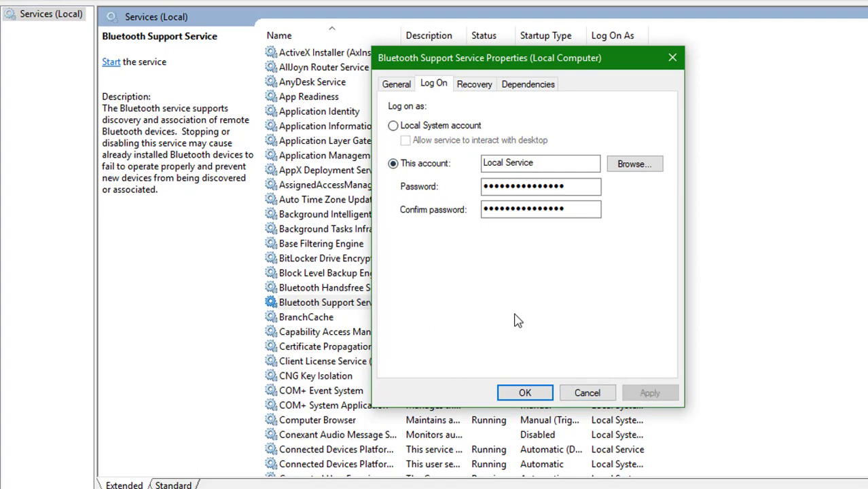
Step: Start Bluetooth Support Service again and accept its properties
left_click(397, 83)
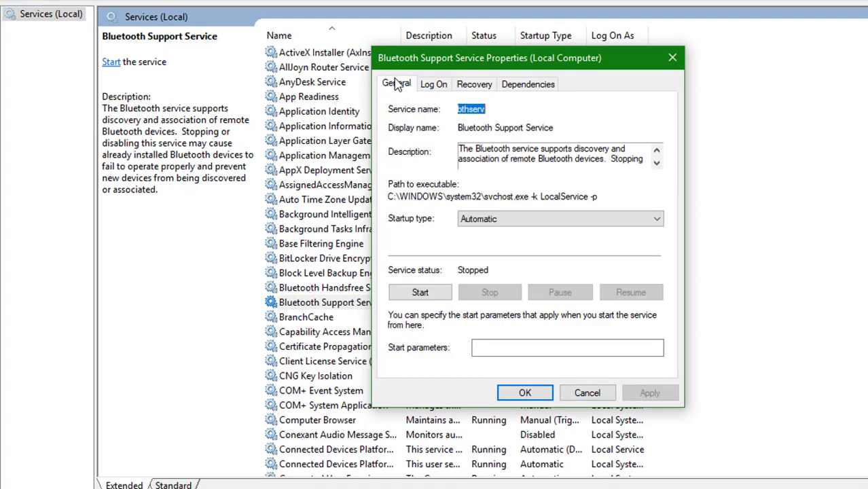
left_click(429, 297)
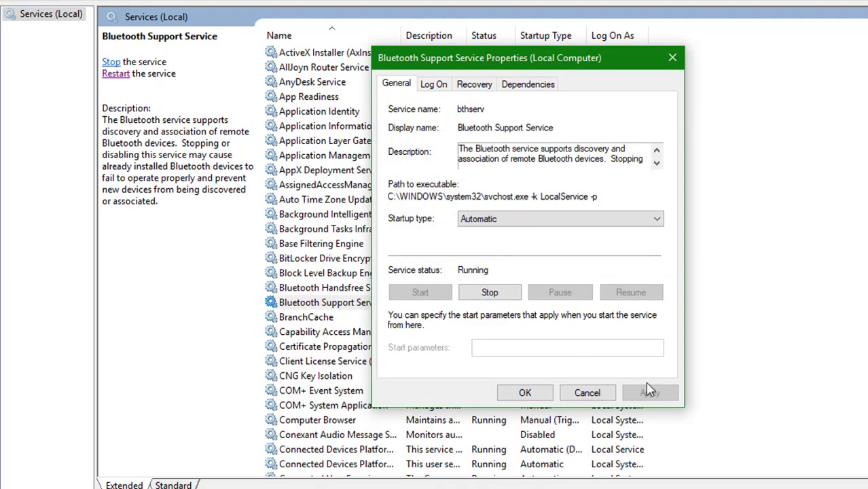
left_click(550, 392)
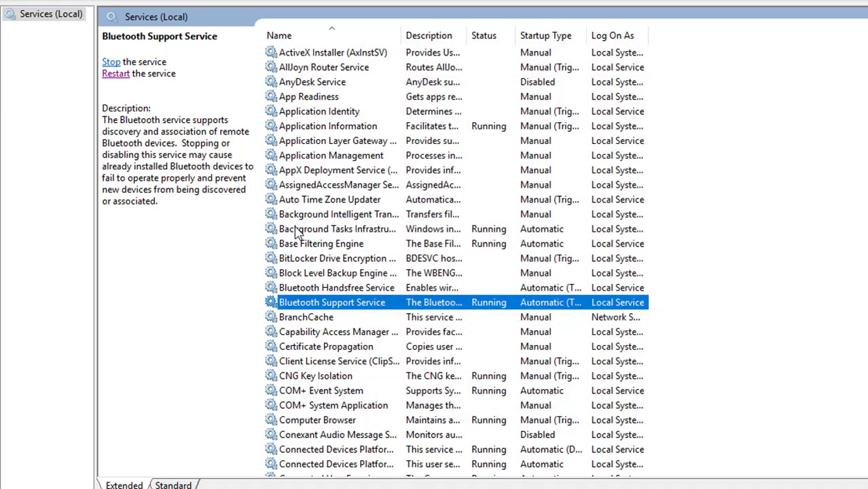
left_click(110, 62)
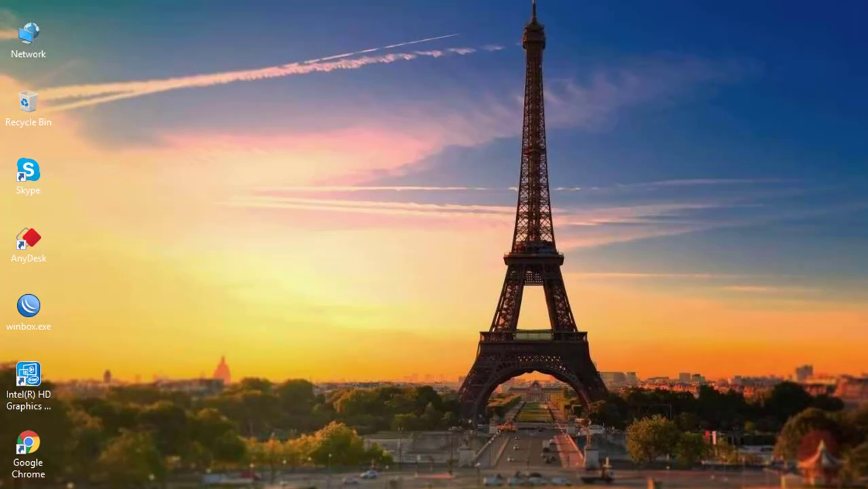
key("super")
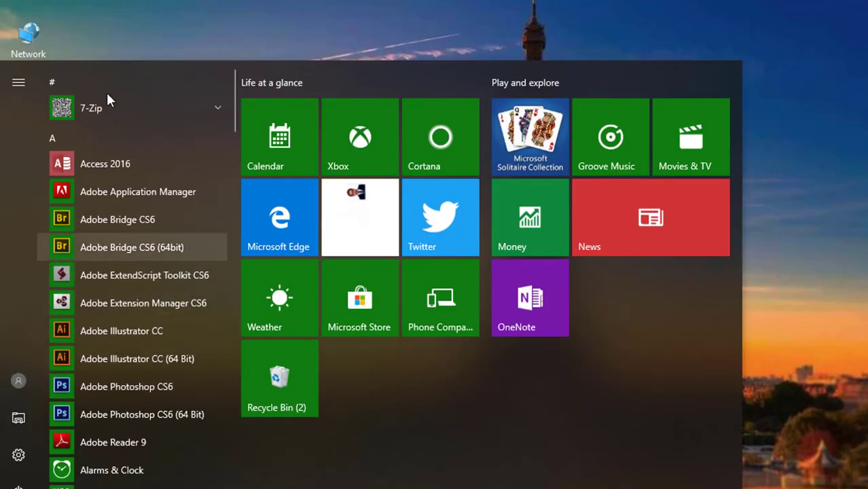
left_click(139, 5)
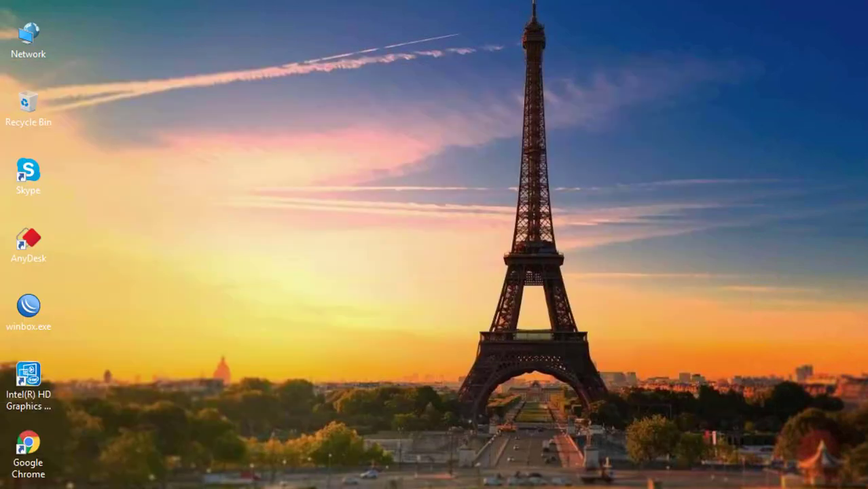
key("super+x")
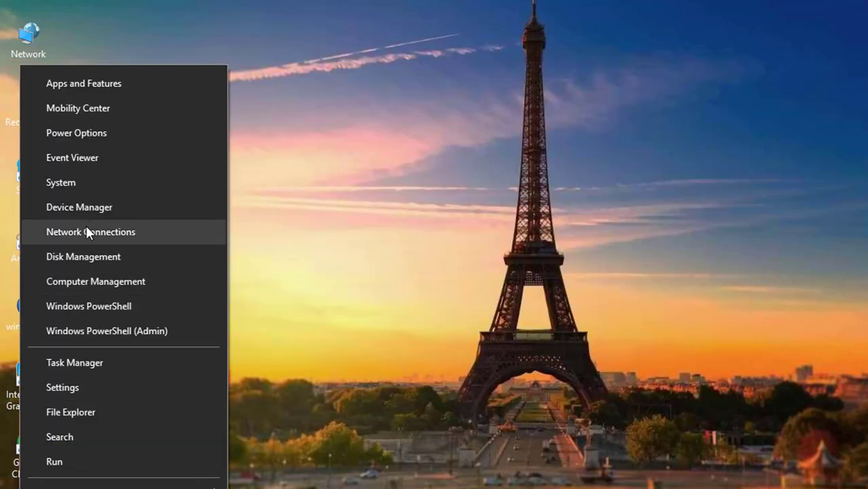
left_click(261, 225)
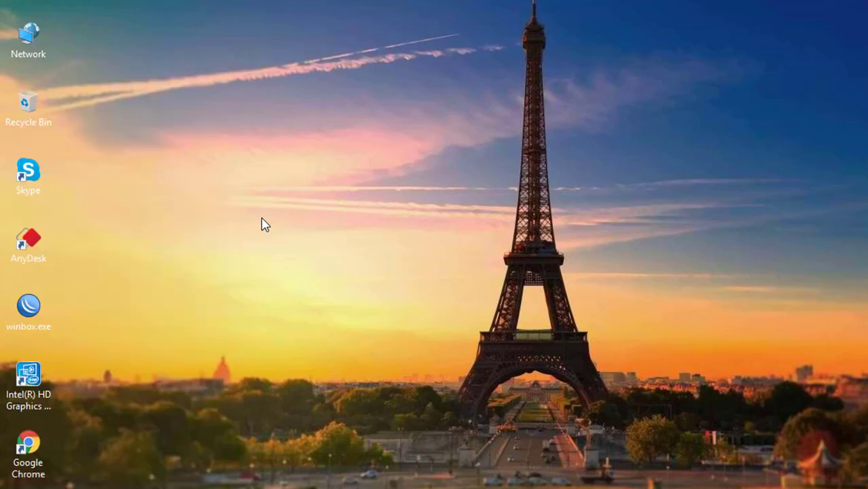
Step: Search Windows for "dev" and open Device Manager
key("super+s")
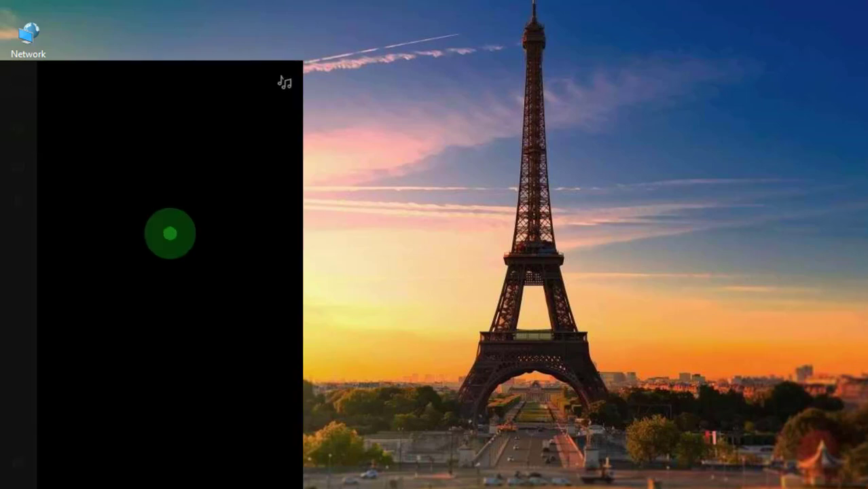
type("dec")
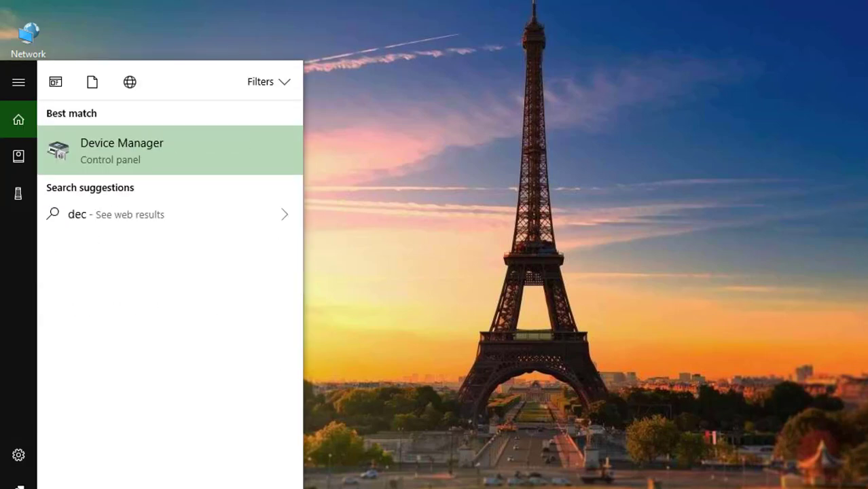
key("BackSpace")
type("vi")
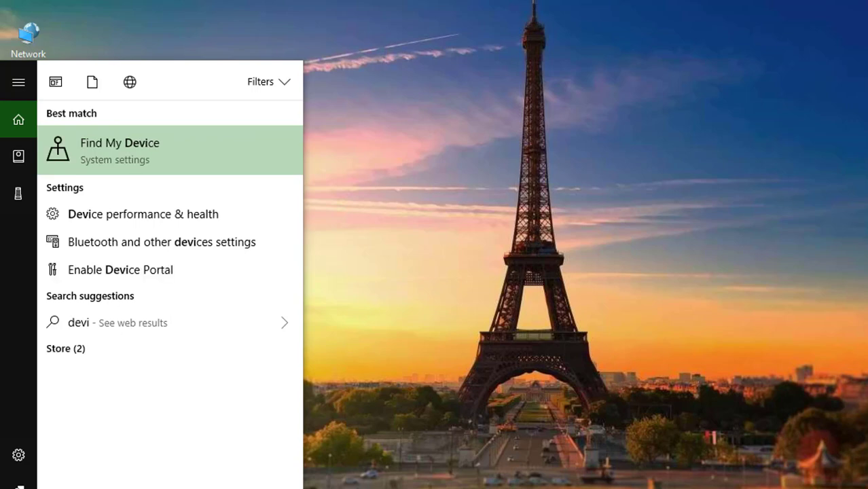
key("BackSpace")
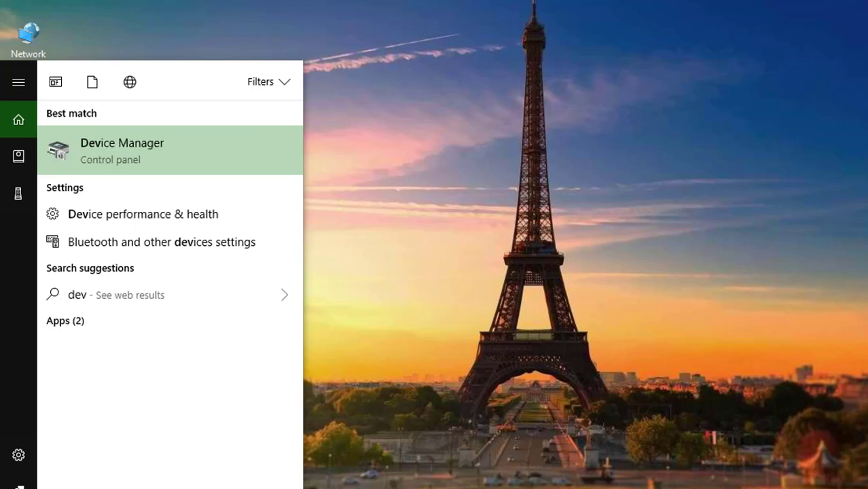
left_click(122, 148)
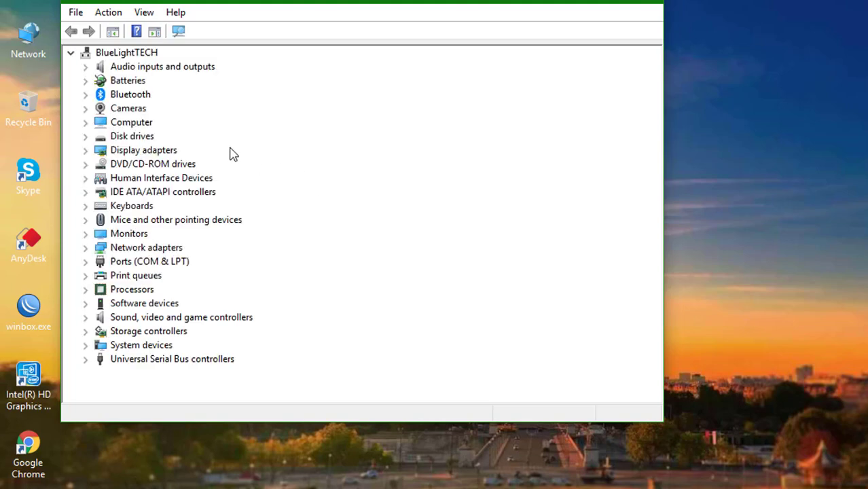
Step: Expand the Bluetooth devices and open the driver properties of Microsoft Bluetooth Enumerator
left_click(139, 99)
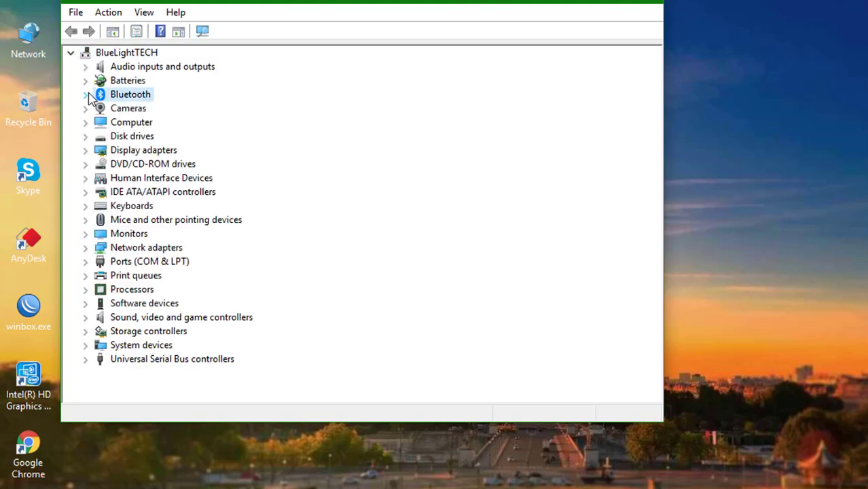
left_click(85, 95)
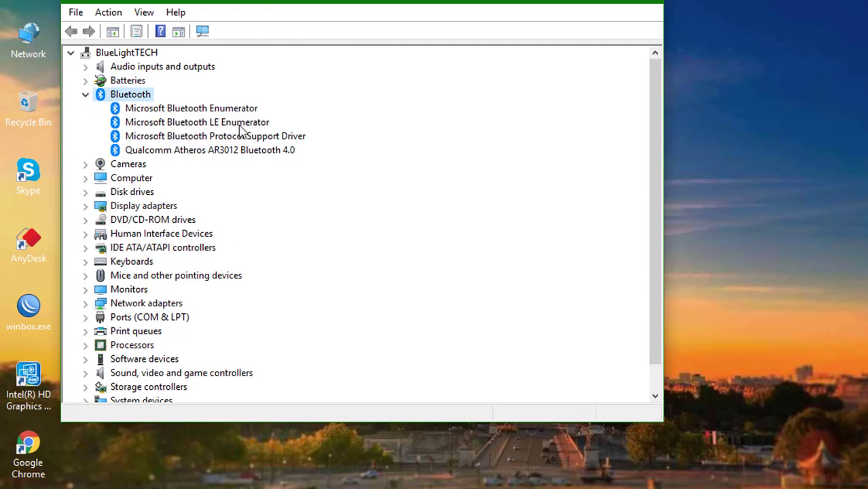
left_click(210, 112)
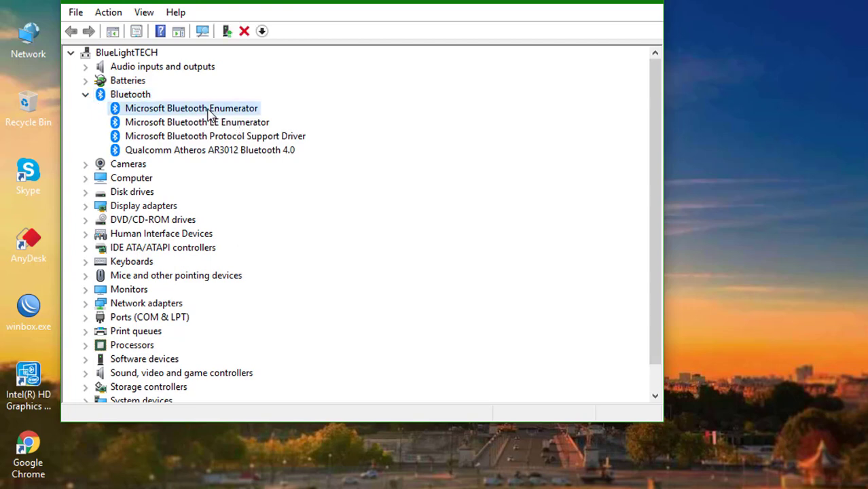
right_click(209, 115)
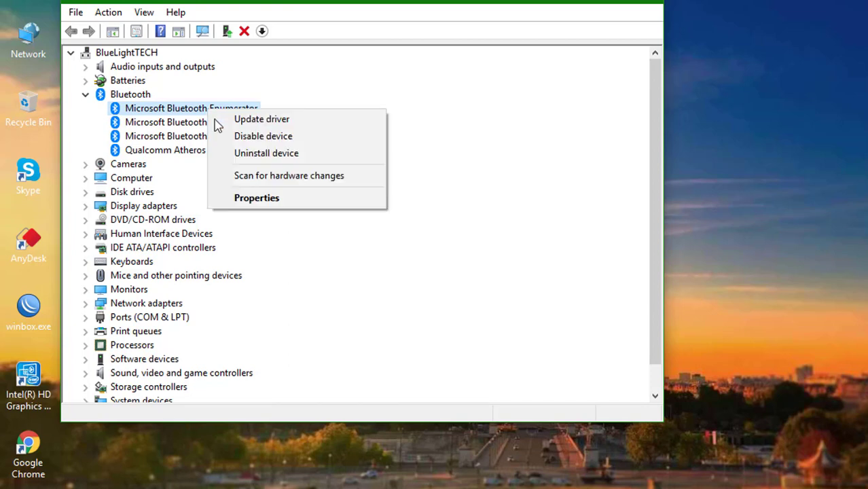
left_click(258, 198)
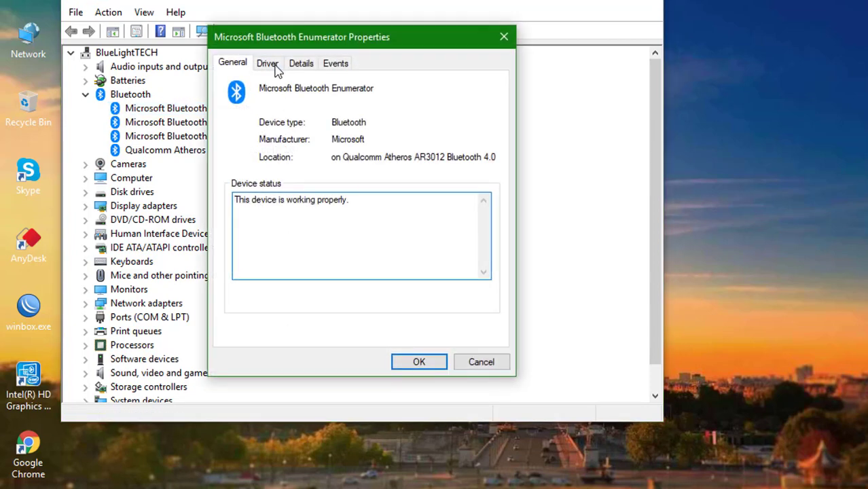
left_click(275, 68)
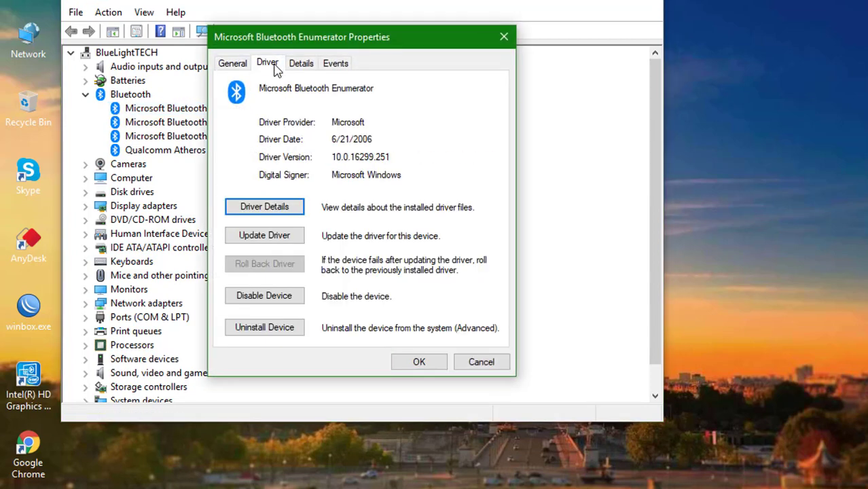
Step: Search automatically for updated driver software for Microsoft Bluetooth Enumerator and close the update wizard
left_click(274, 237)
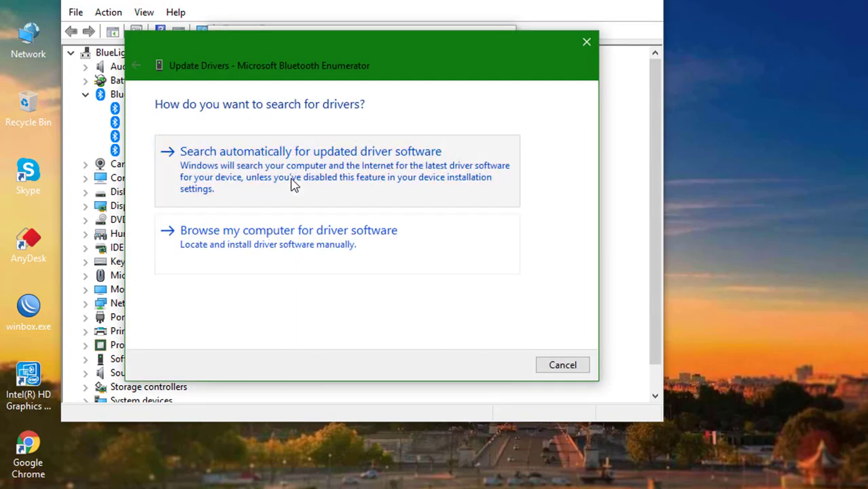
left_click(292, 184)
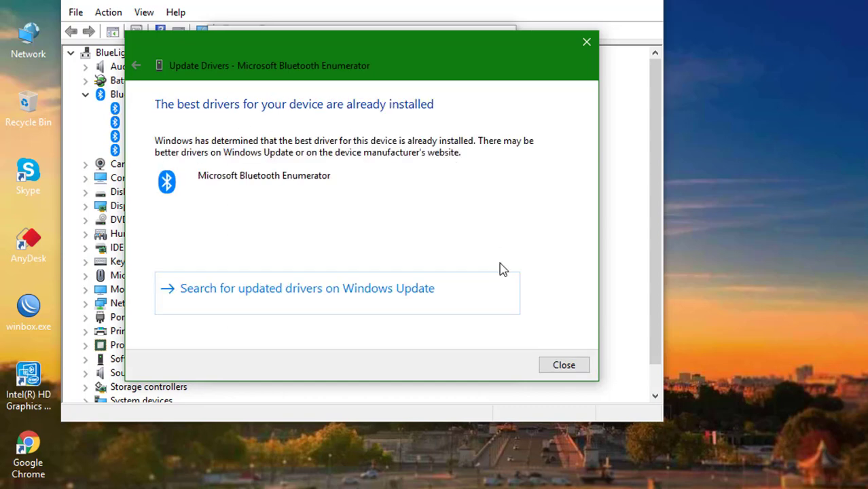
left_click(562, 366)
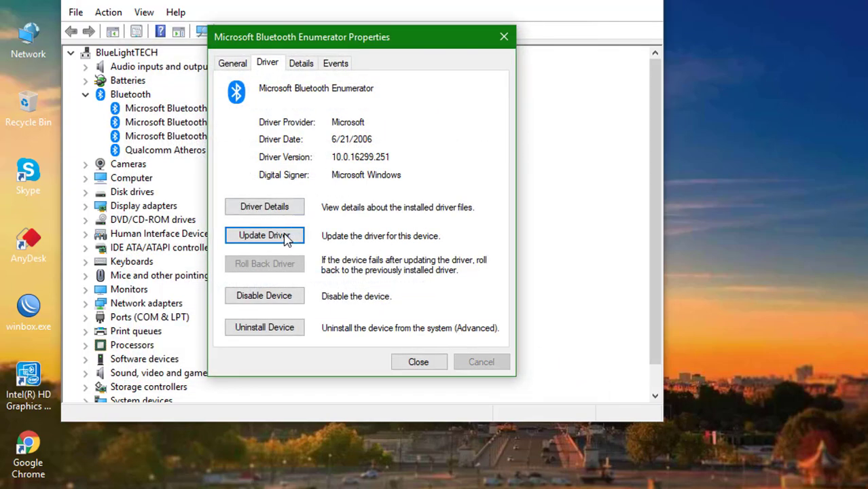
Step: Update the driver manually from the drivers available on the computer, installing the compatible Microsoft Bluetooth Enumerator model
left_click(285, 235)
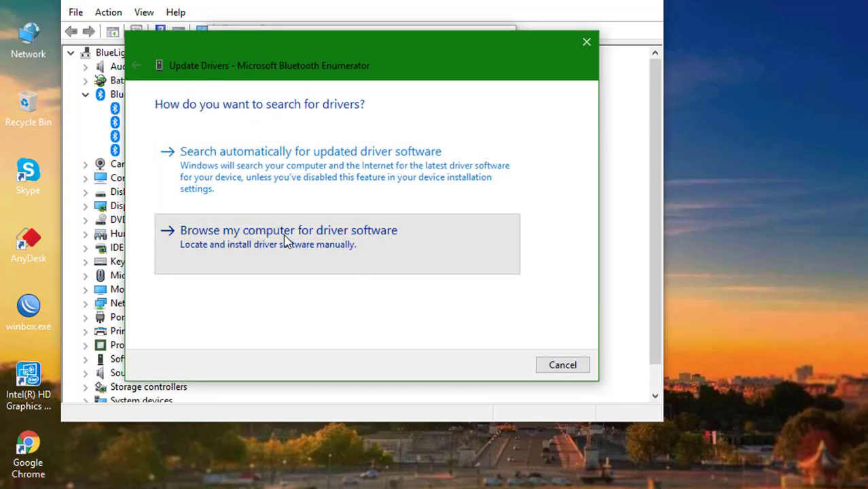
left_click(285, 236)
left_click(345, 270)
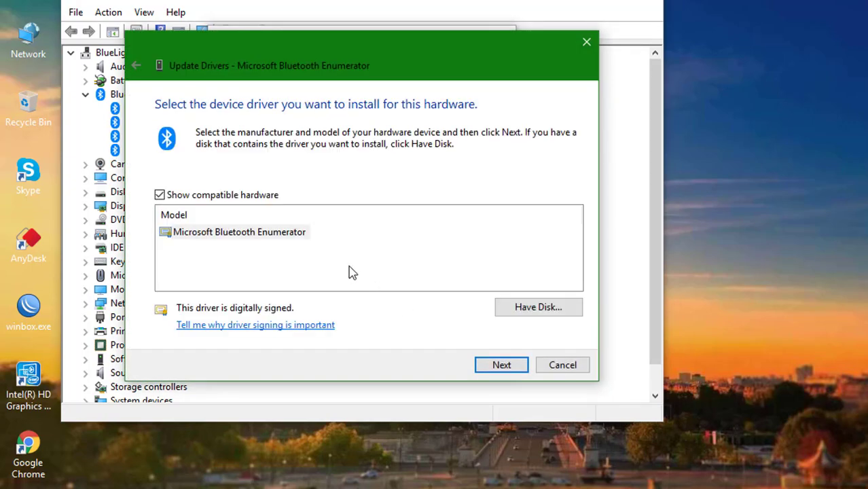
left_click(297, 235)
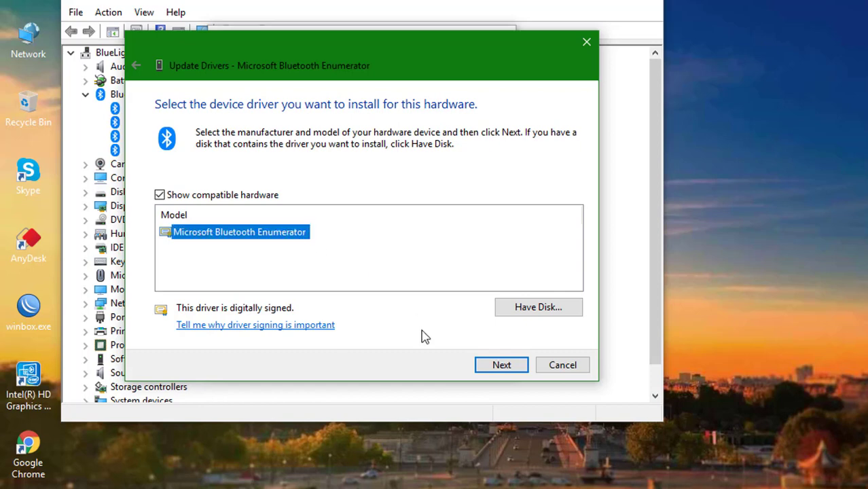
left_click(484, 363)
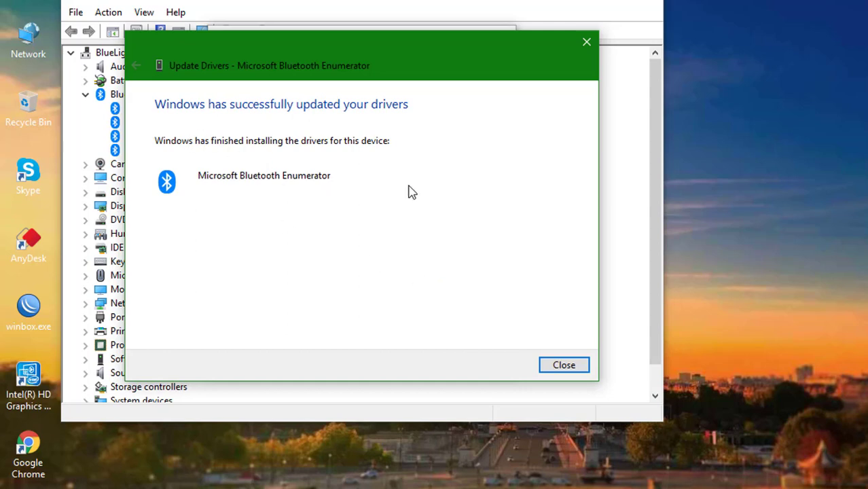
left_click(562, 364)
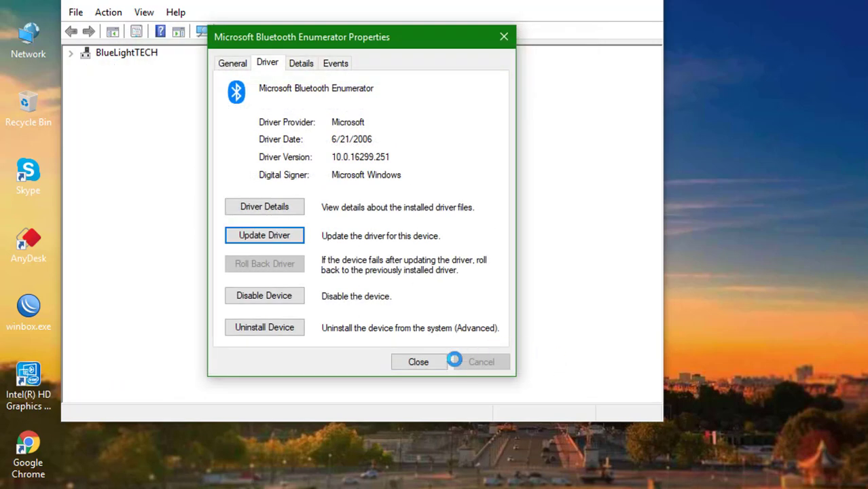
Step: Show the Hardware Ids property in the Microsoft Bluetooth Enumerator details and copy its value
left_click(302, 68)
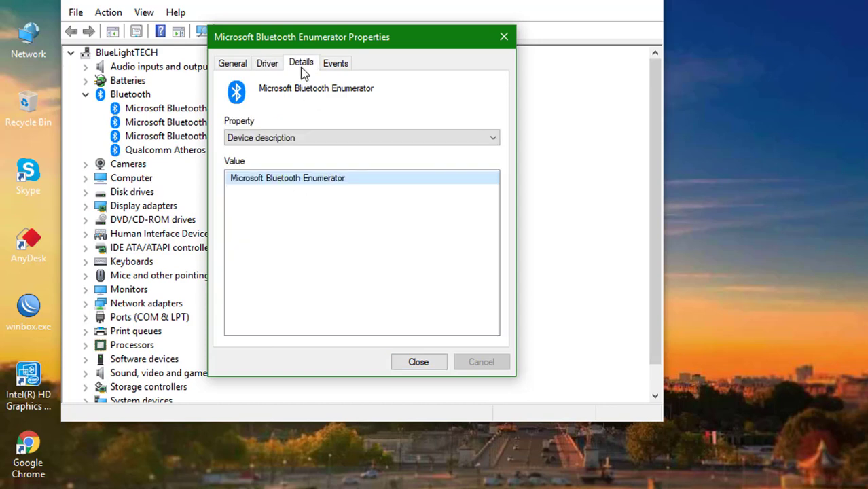
left_click(322, 140)
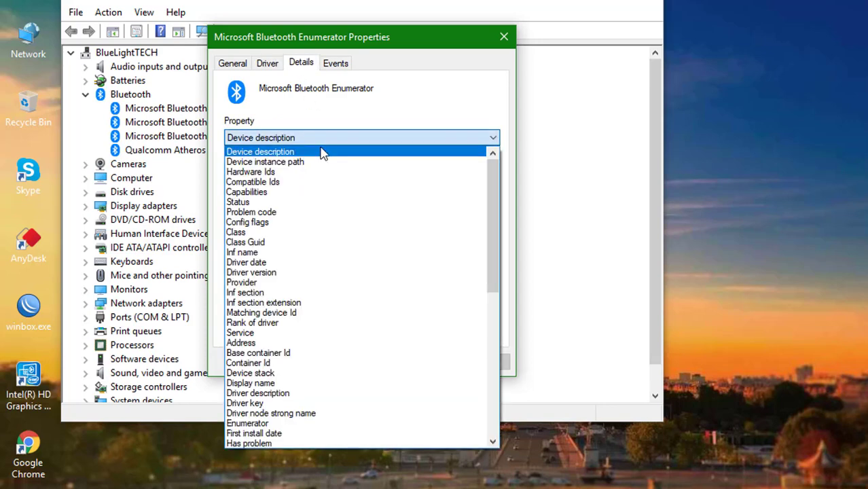
left_click(321, 173)
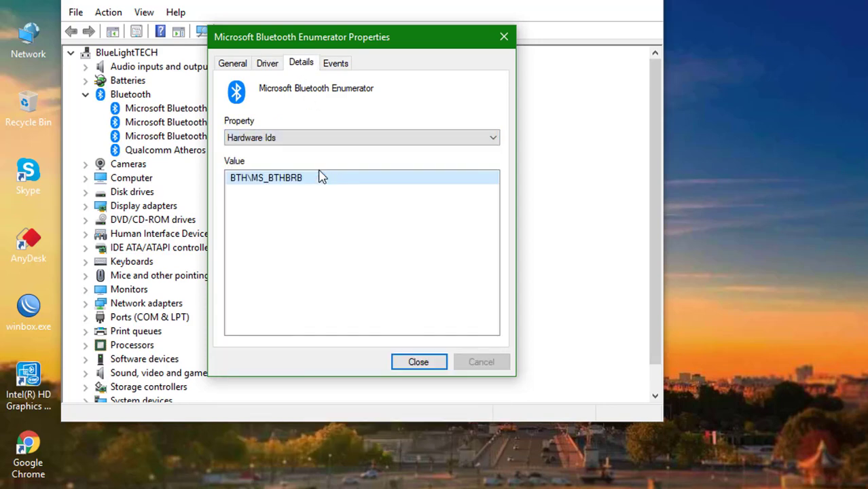
left_click(303, 181)
right_click(304, 182)
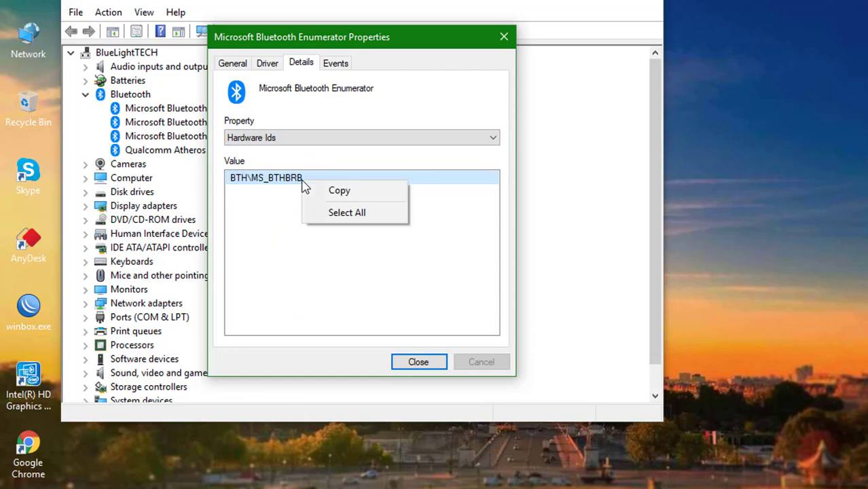
left_click(314, 192)
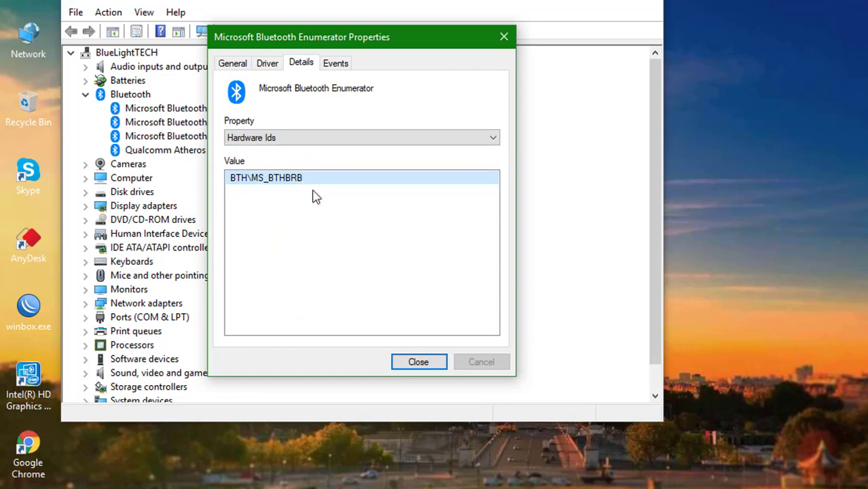
Step: Switch to the Chrome browser and search Google for the copied hardware ID BTH\MS_BTHBRB
key("alt+Tab")
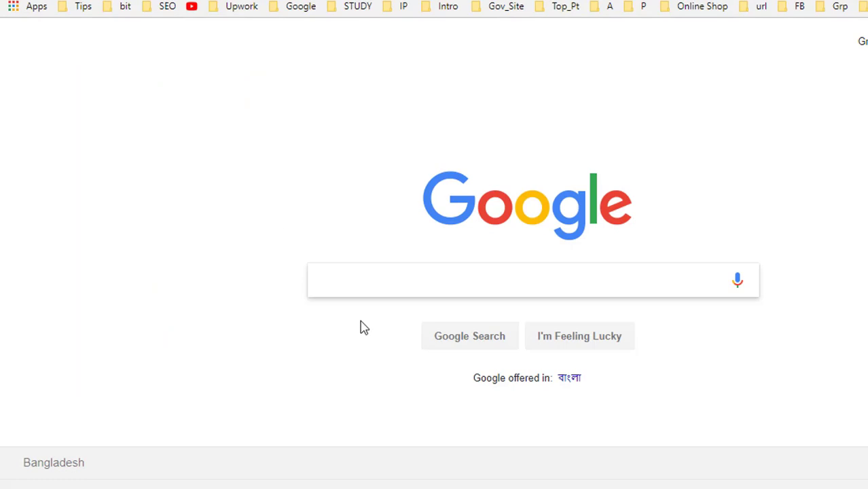
left_click(352, 284)
key("ctrl+v")
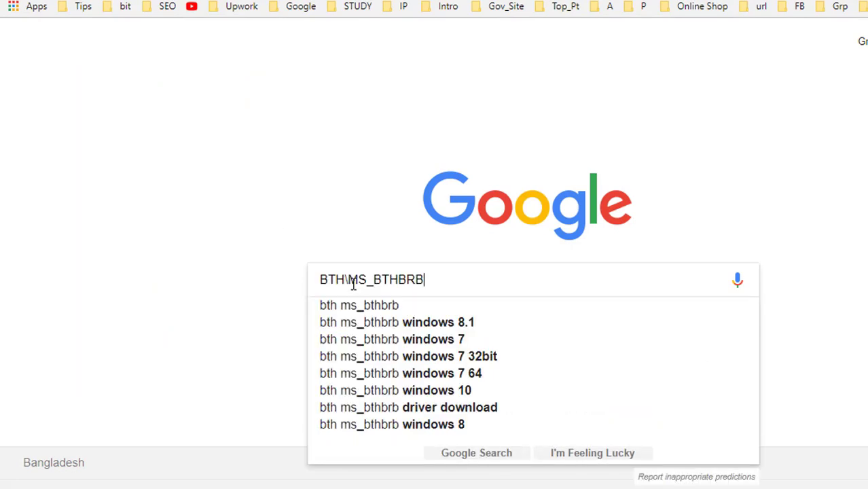
key("Return")
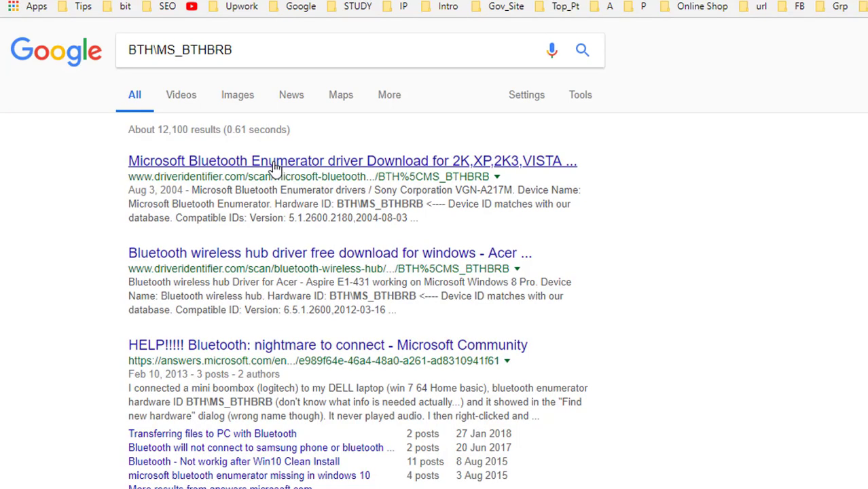
Step: Open the driveridentifier.com search result for the Microsoft Bluetooth Enumerator driver in a new tab and show it
right_click(275, 166)
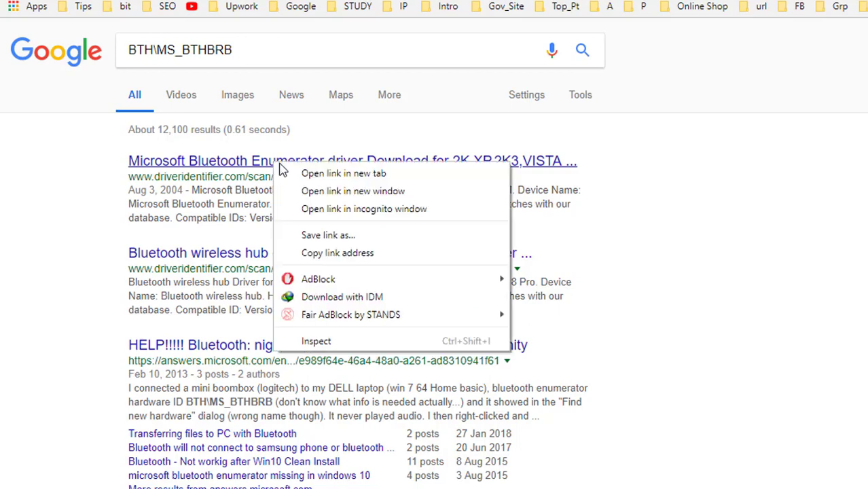
left_click(312, 170)
key("ctrl+Tab")
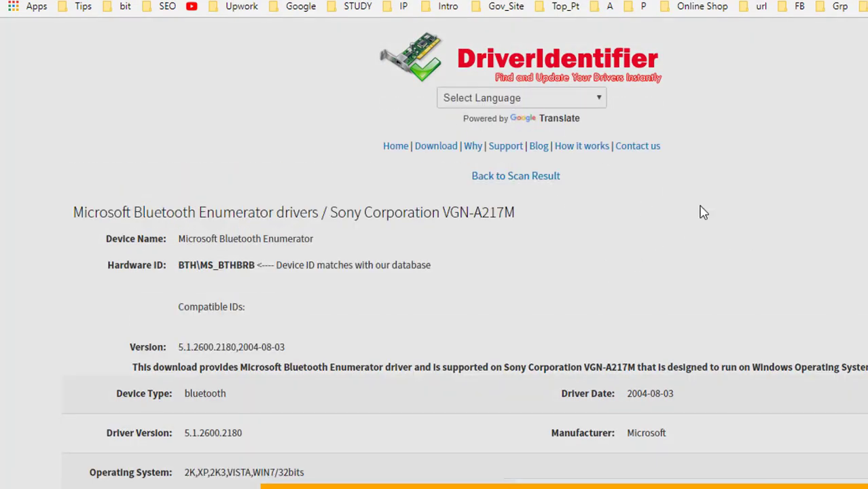
Step: Examine the DriverIdentifier page for the driver's details, download option and supported hardware list
scroll(435, 271, "down", 9)
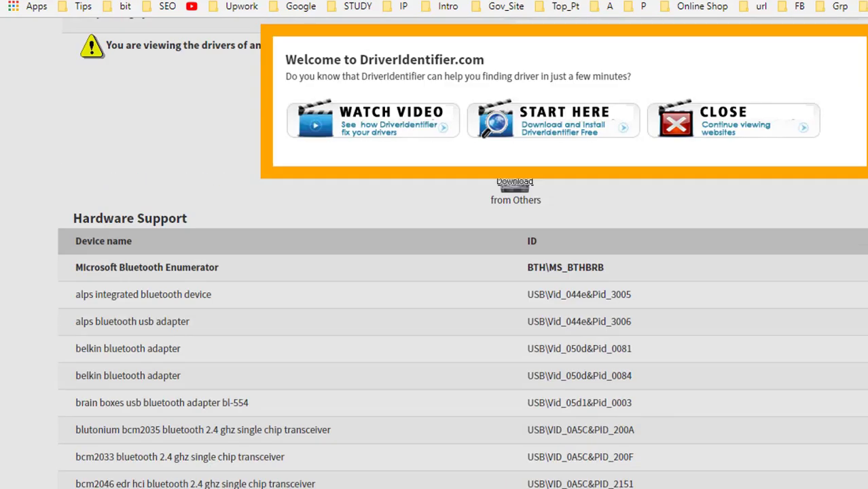
scroll(435, 272, "up", 3)
scroll(462, 271, "down", 12)
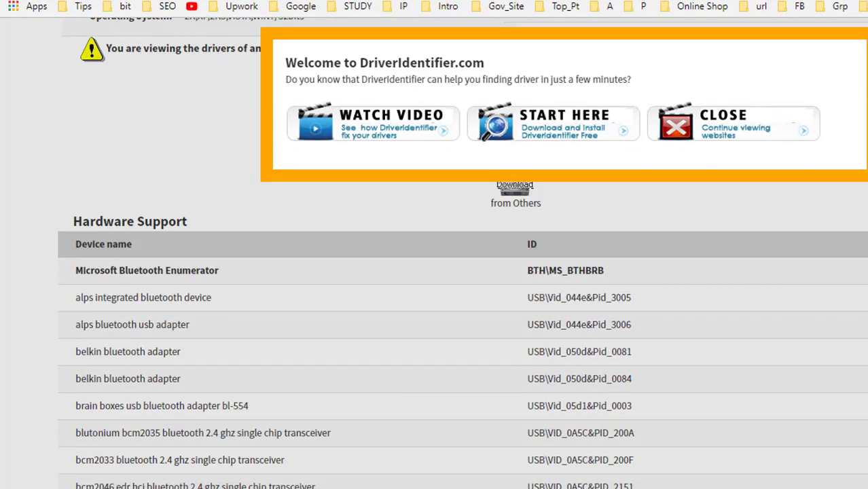
scroll(461, 272, "down", 3)
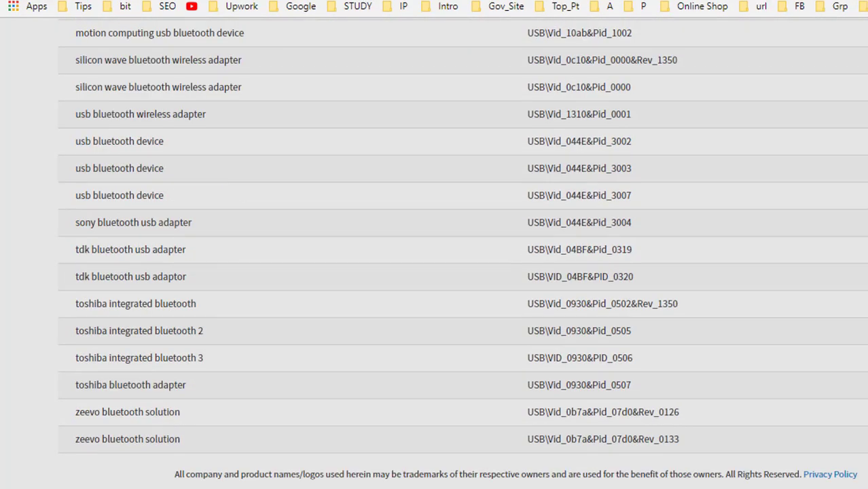
scroll(461, 271, "up", 15)
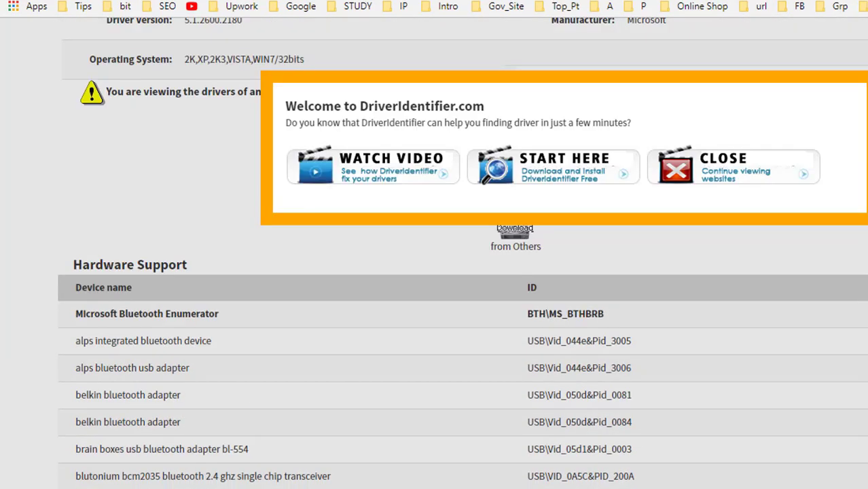
scroll(462, 272, "up", 3)
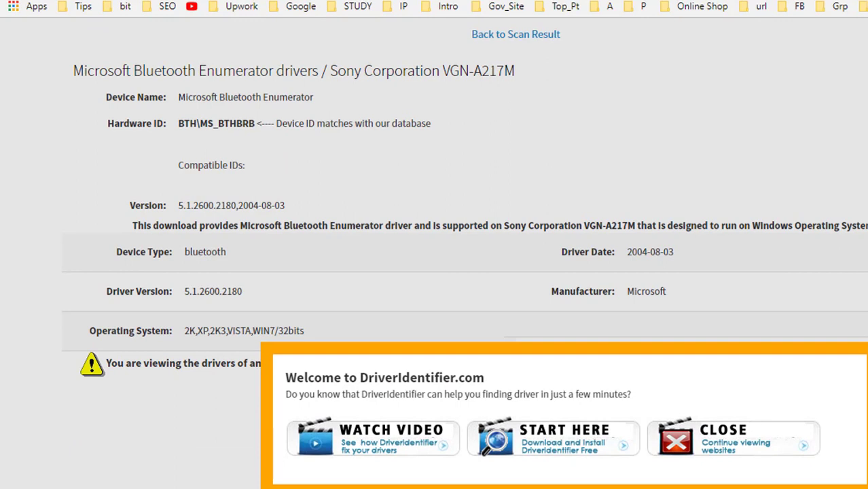
scroll(462, 272, "up", 1)
scroll(462, 272, "up", 2)
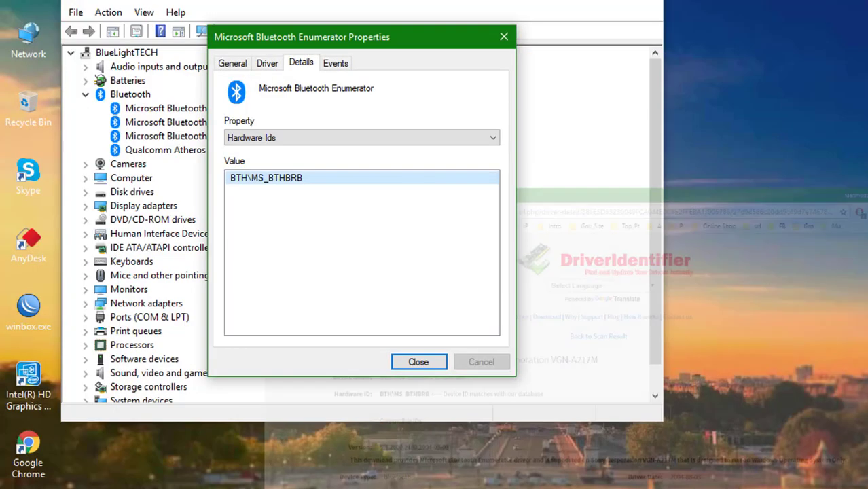
Step: Close the Microsoft Bluetooth Enumerator properties and Device Manager
left_click(428, 361)
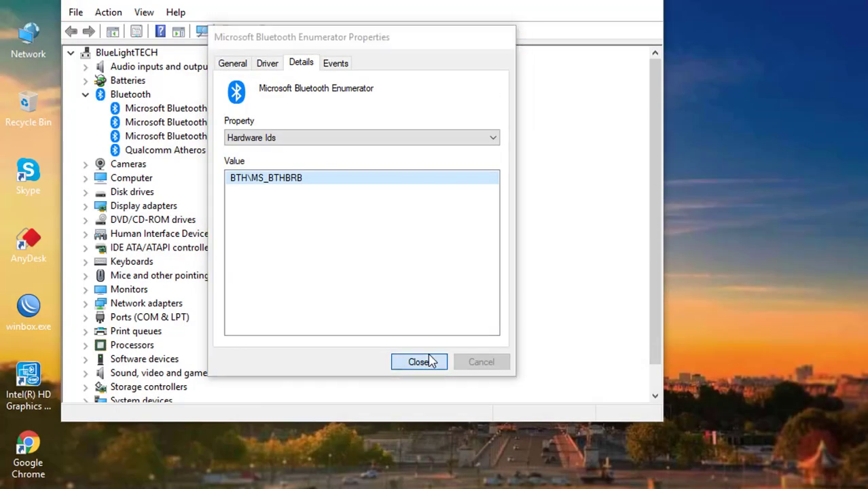
left_click(653, 6)
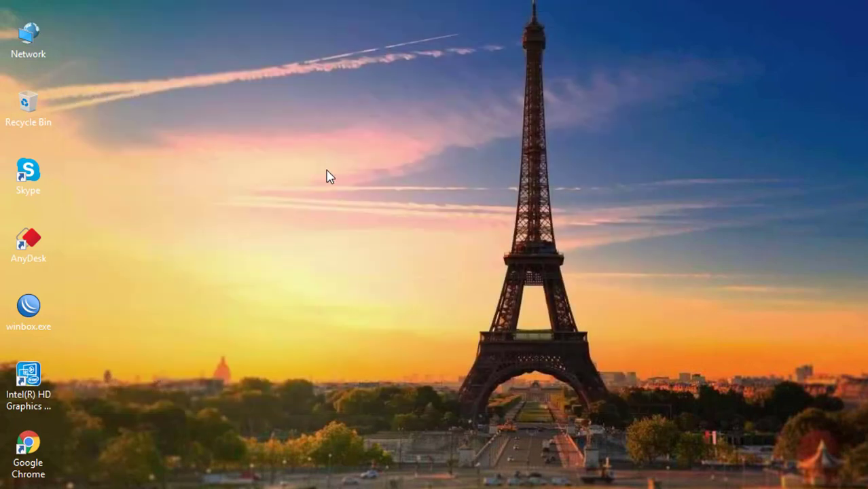
Step: Run regedit and allow Registry Editor to make changes to the device
key("super+r")
type("reg")
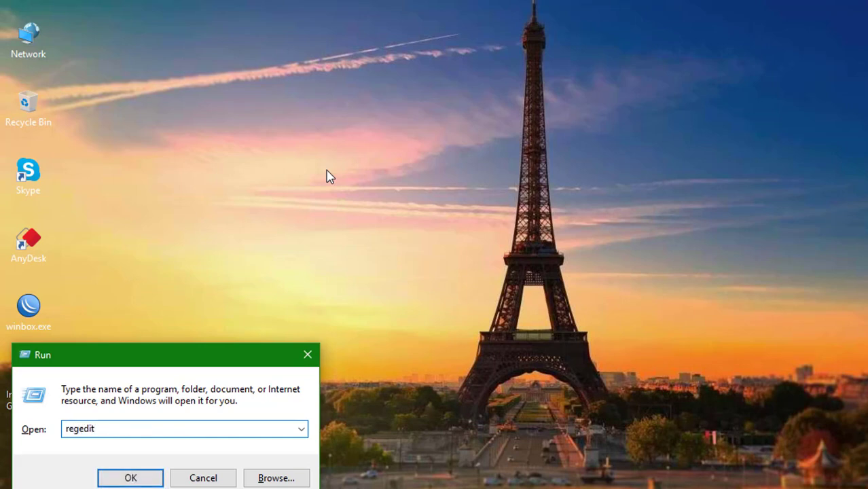
left_click(130, 477)
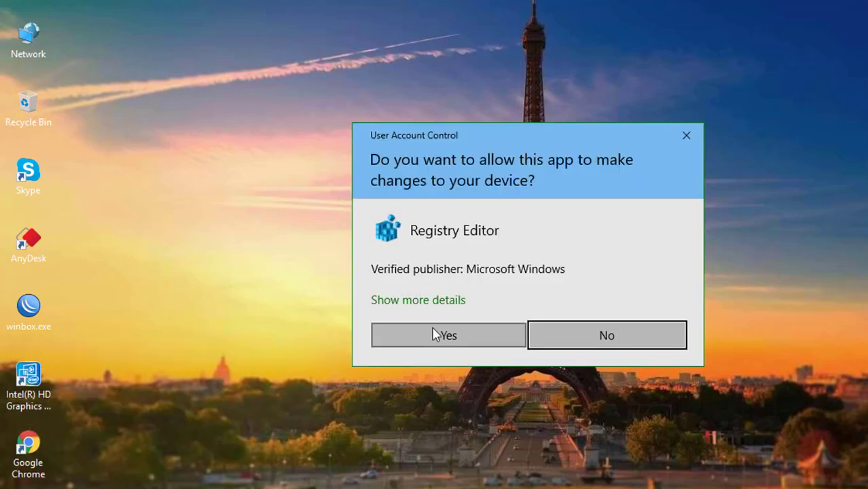
left_click(435, 334)
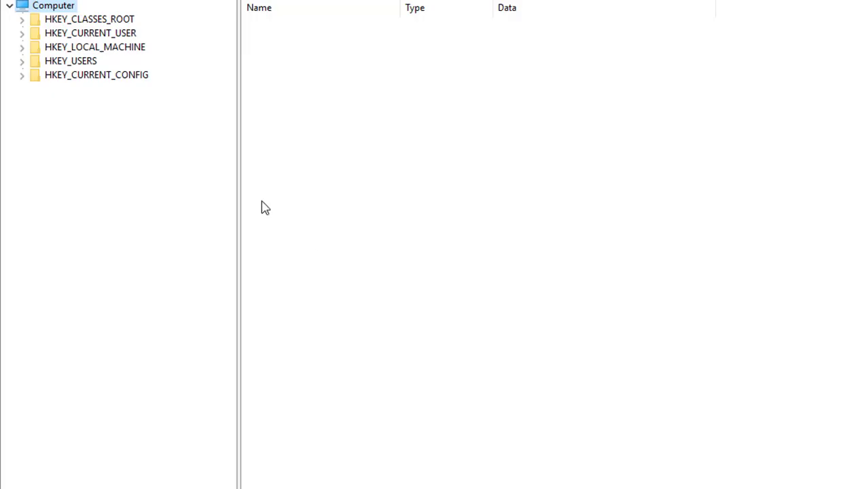
Step: Expand the registry tree down to HKEY_LOCAL_MACHINE\SOFTWARE\Microsoft
left_click(74, 50)
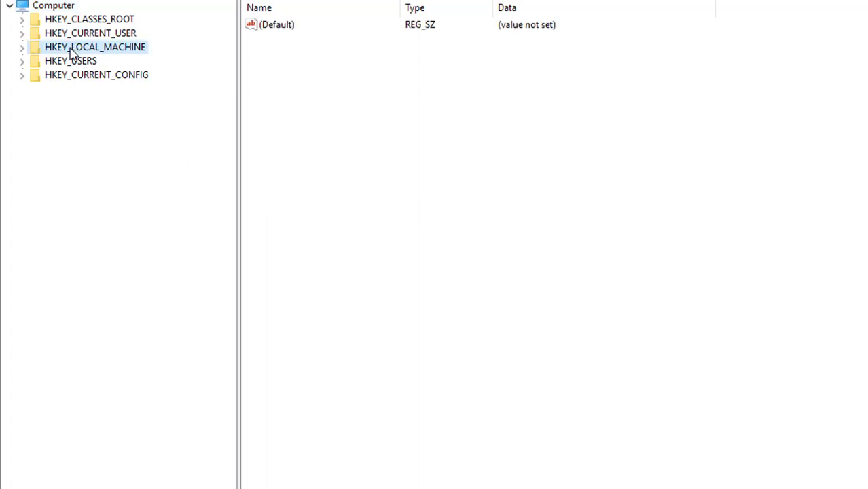
left_click(21, 47)
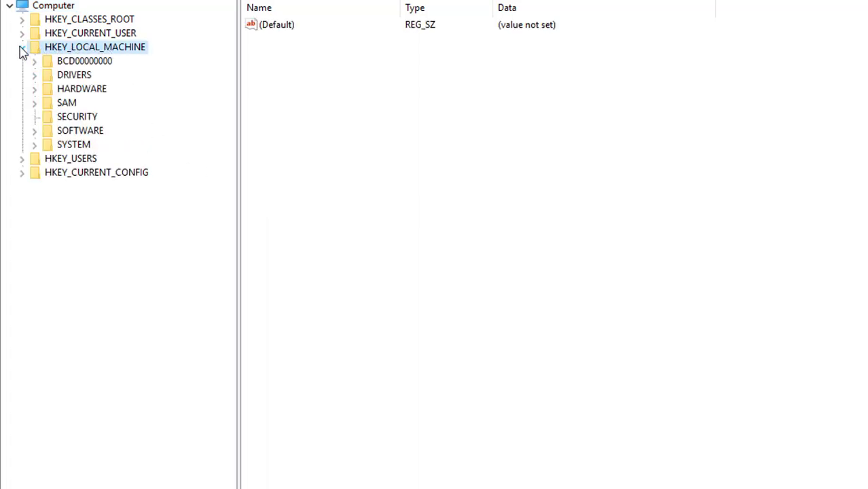
left_click(53, 130)
left_click(34, 131)
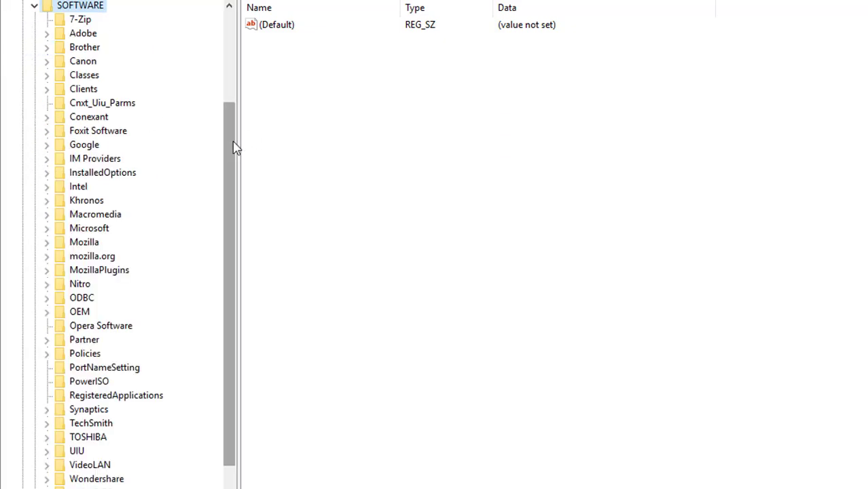
left_click_drag(234, 141, 233, 217)
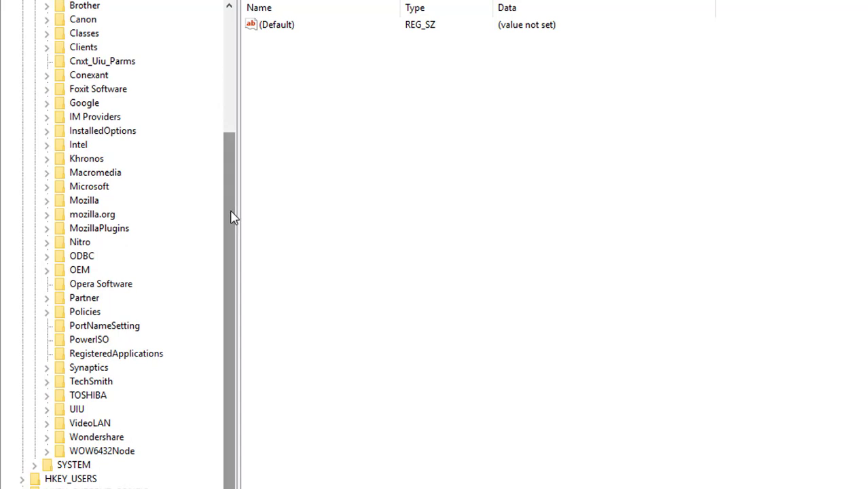
left_click(97, 187)
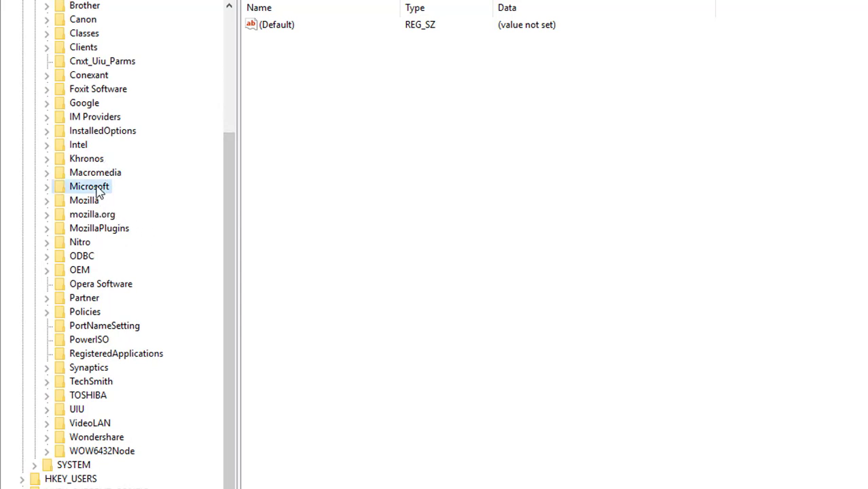
left_click(46, 187)
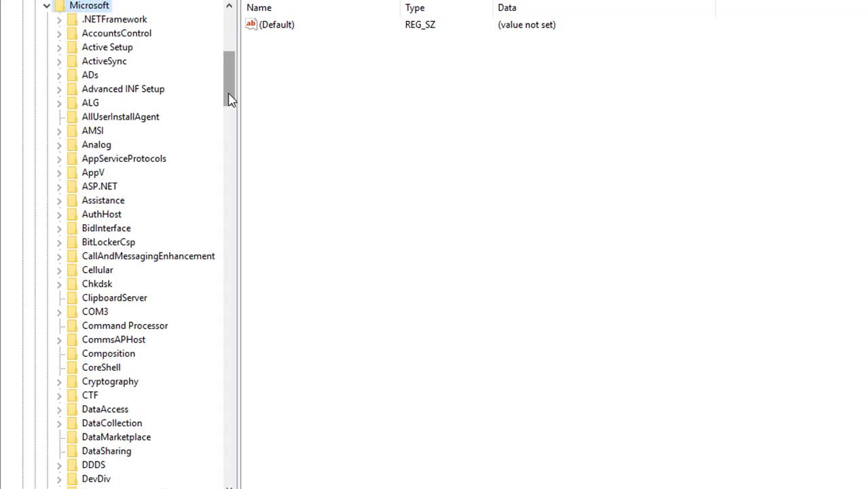
Step: Expand the Windows NT key under Microsoft and open its CurrentVersion key to show the values
left_click_drag(229, 97, 239, 435)
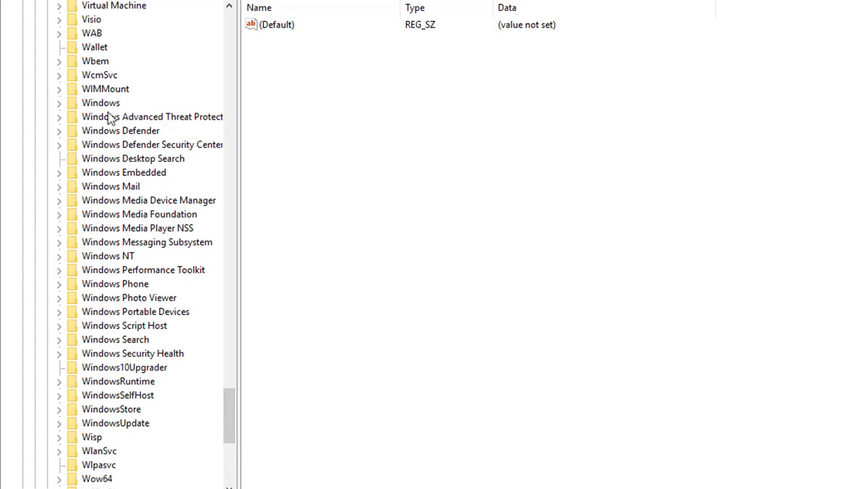
left_click(124, 257)
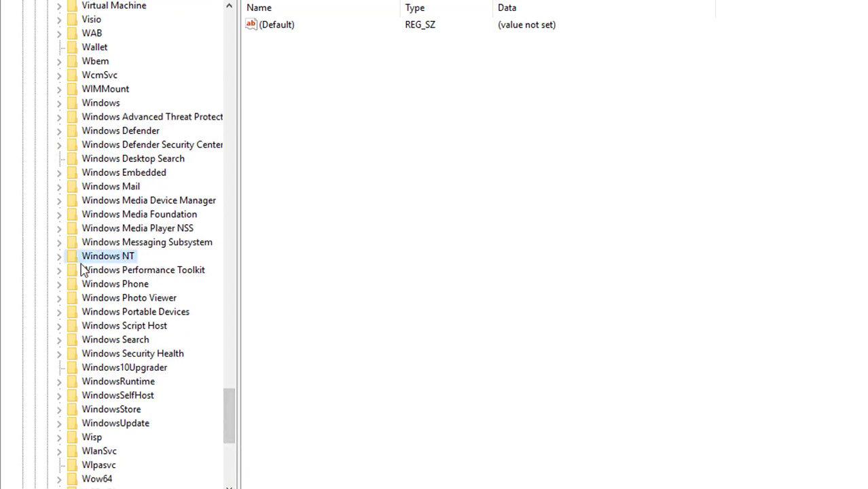
left_click(60, 257)
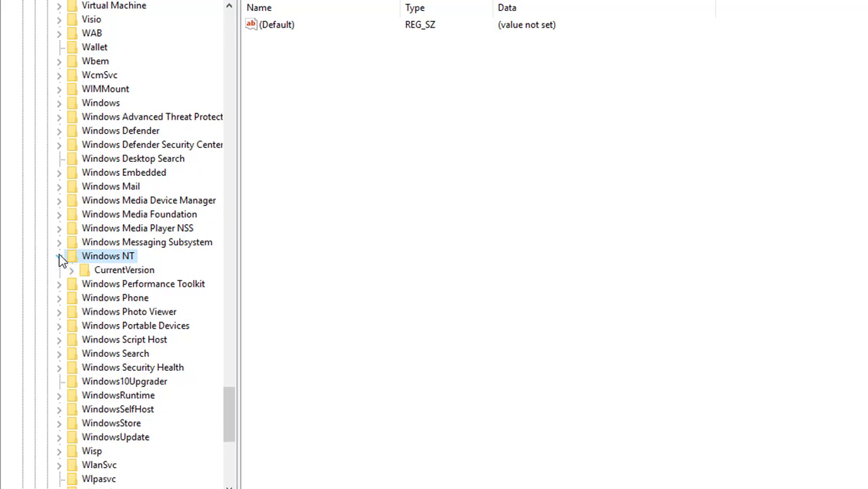
left_click(105, 271)
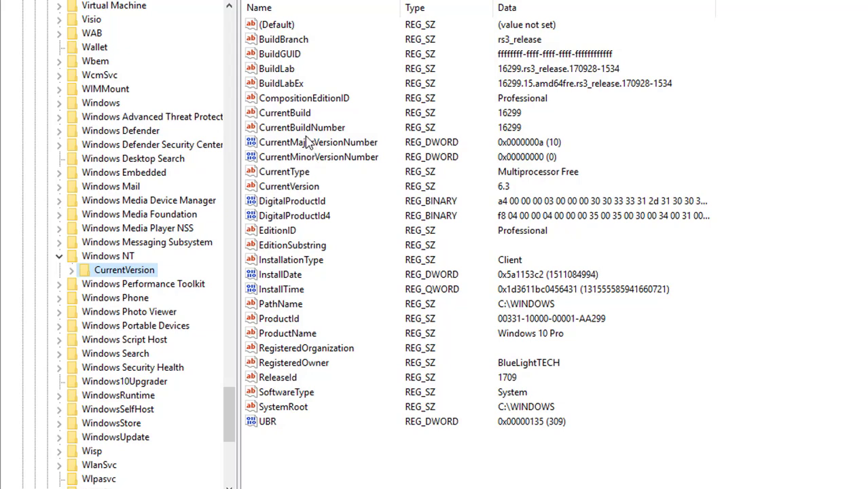
Step: Set the value data of the CurrentVersion string in the Windows NT\CurrentVersion key to 6.2
left_click(303, 191)
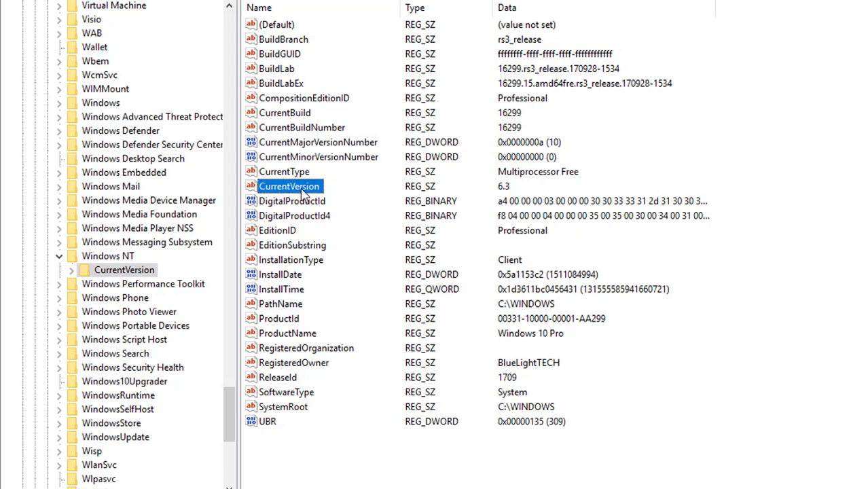
double_click(303, 191)
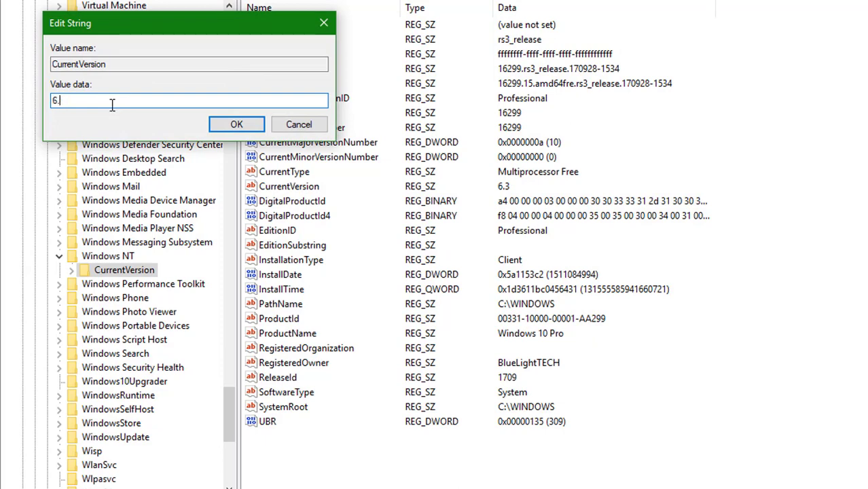
type("6.2")
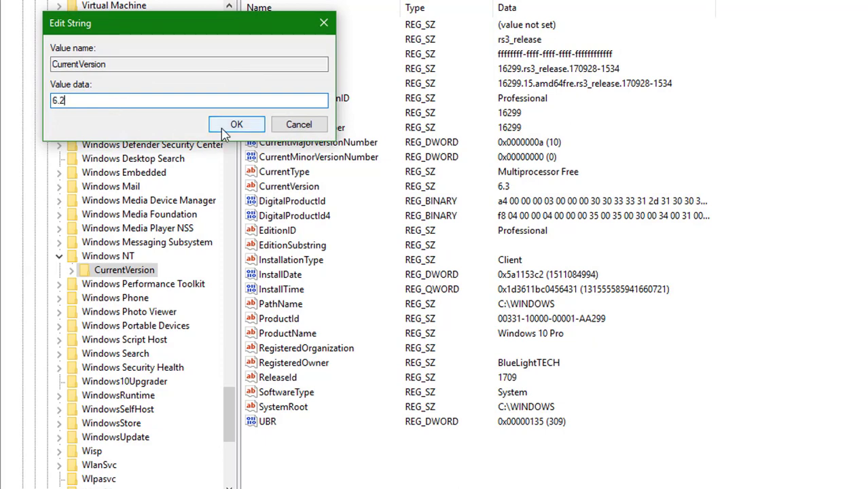
left_click(236, 124)
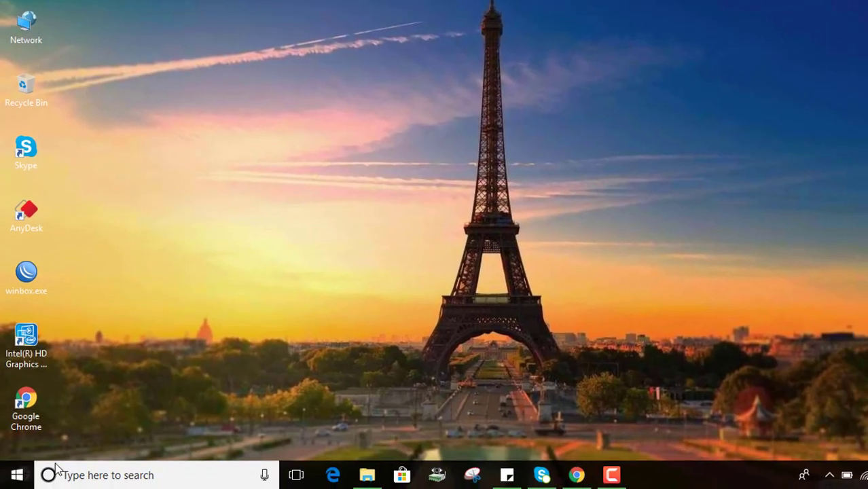
Step: Open the computer's power options to restart Windows
left_click(17, 475)
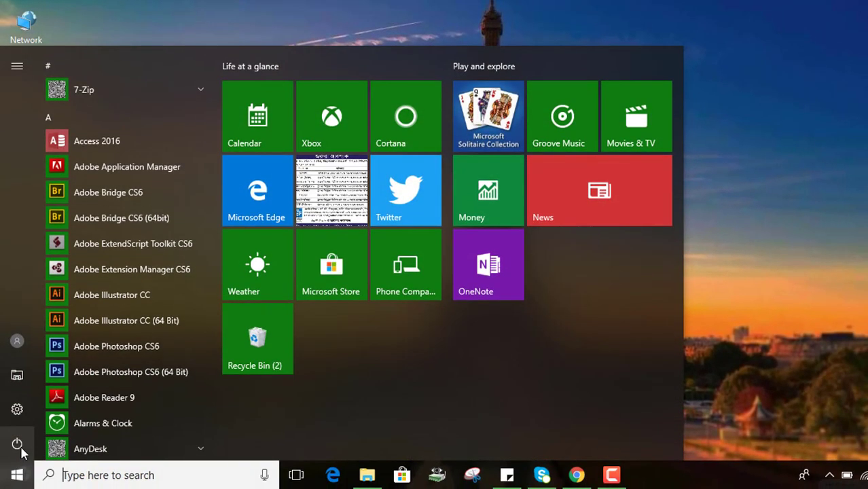
left_click(21, 448)
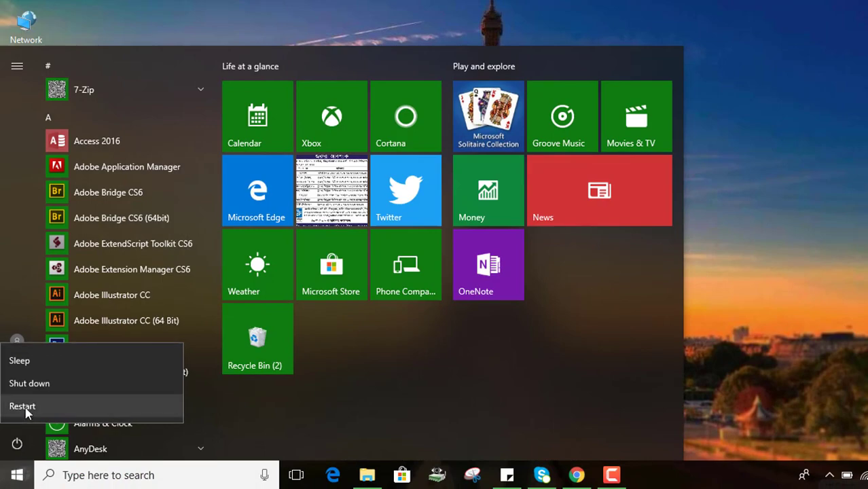